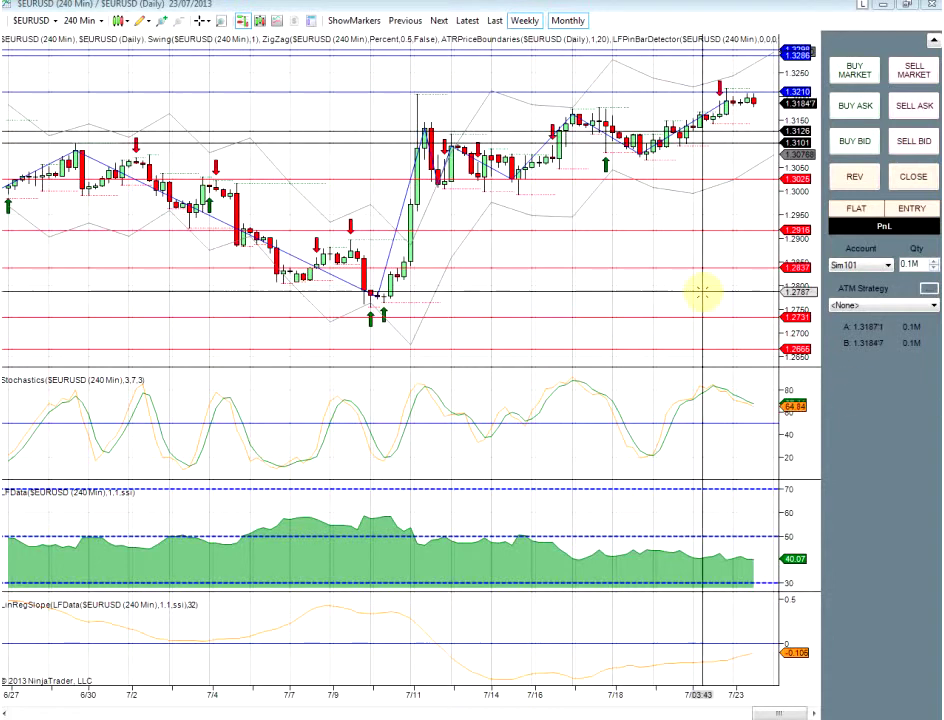
- Switch the chart cursor back to the pointer and hide the weekly and monthly price levels
click(202, 21)
click(226, 37)
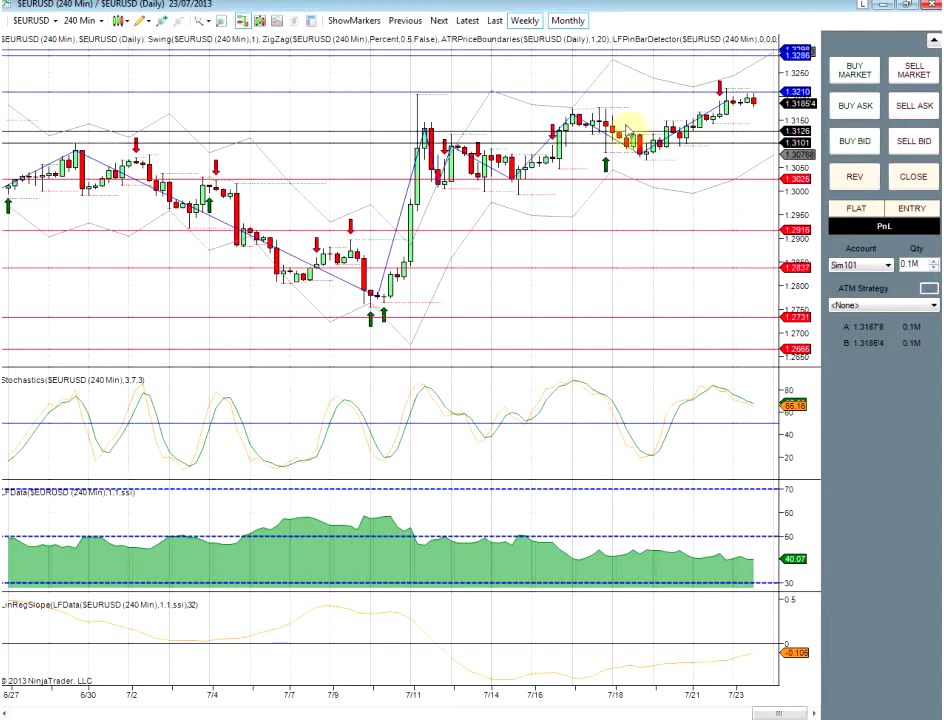
click(524, 20)
click(566, 20)
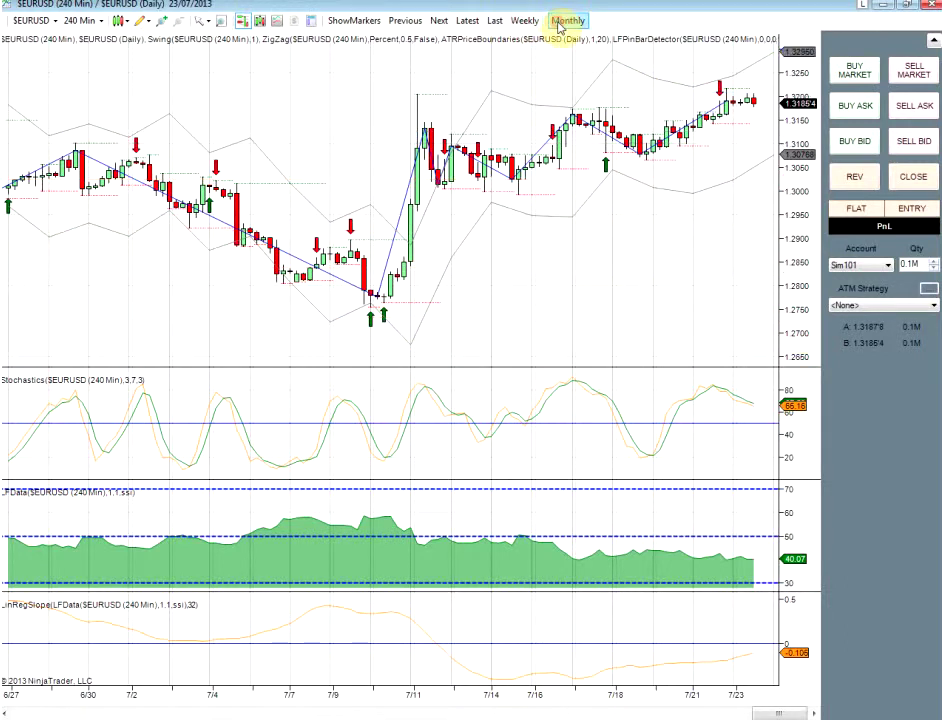
click(520, 22)
click(566, 22)
click(535, 22)
click(568, 22)
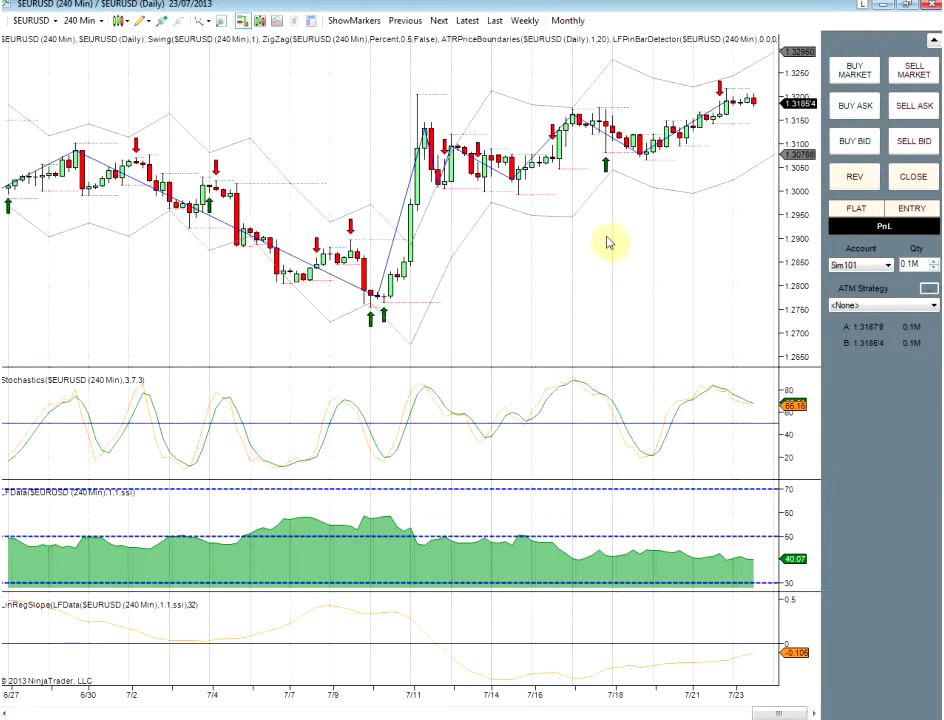
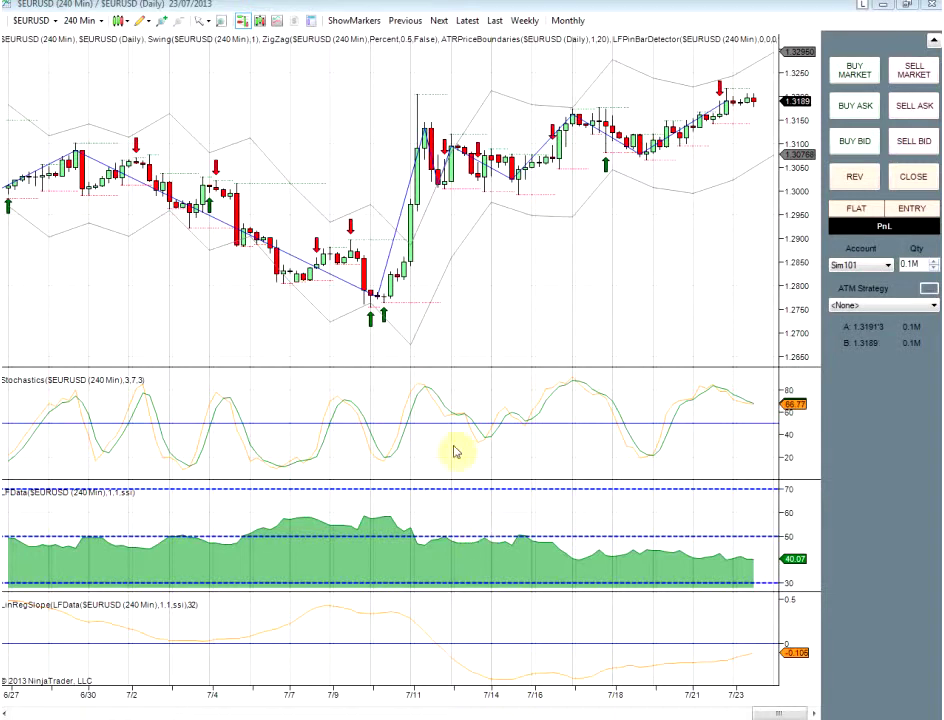
- Measure with the Ruler the price move from the candles just after 5/10 to the swing low near 5/23
click(478, 305)
scroll(478, 305, up, 10)
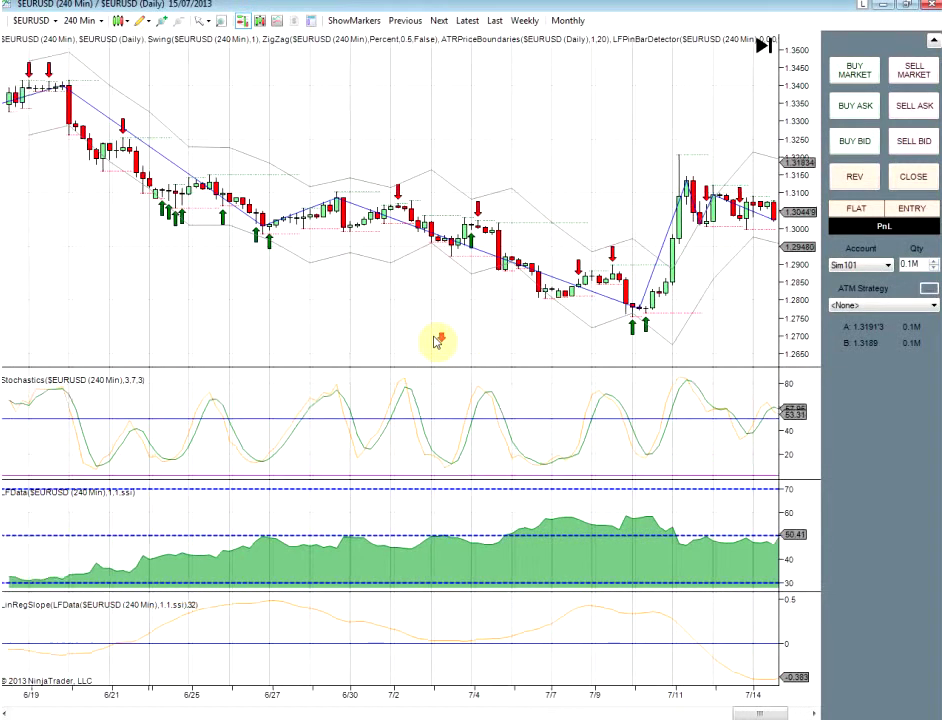
scroll(437, 342, up, 8)
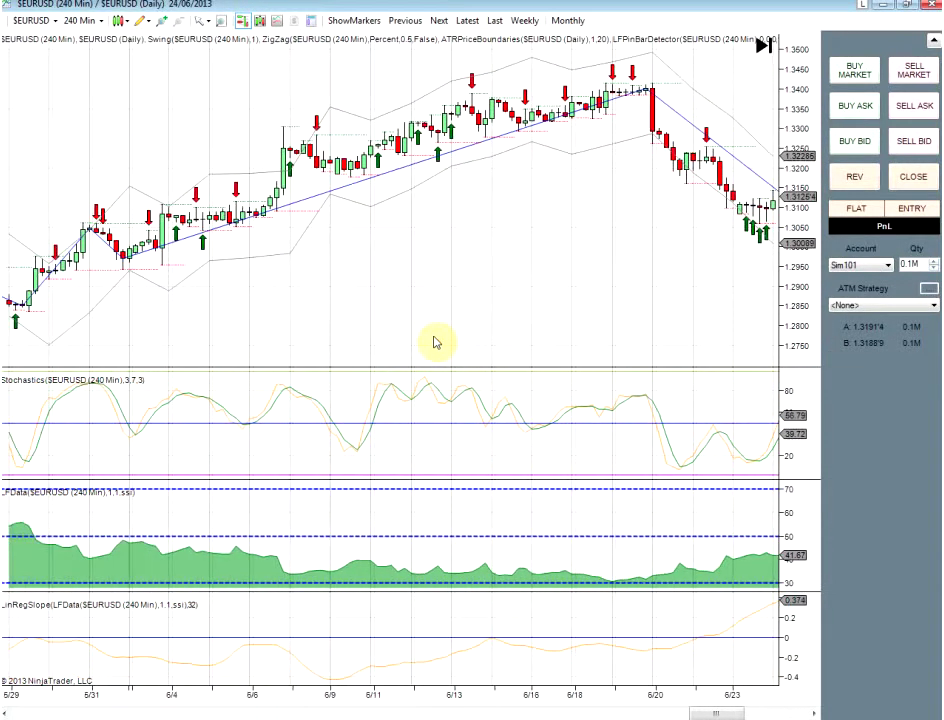
scroll(435, 342, up, 2)
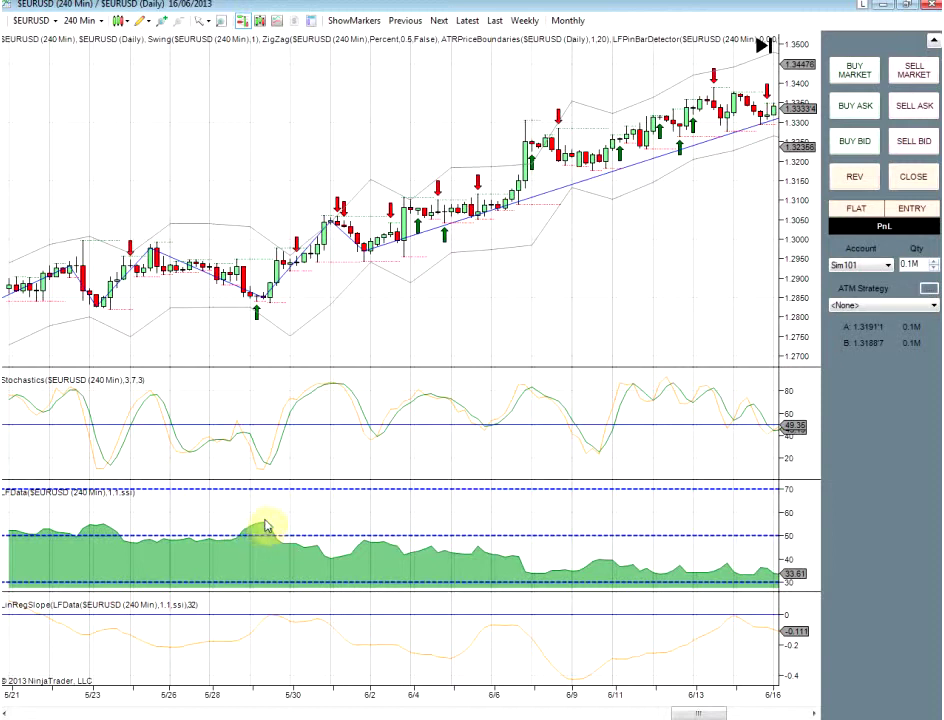
scroll(320, 513, up, 5)
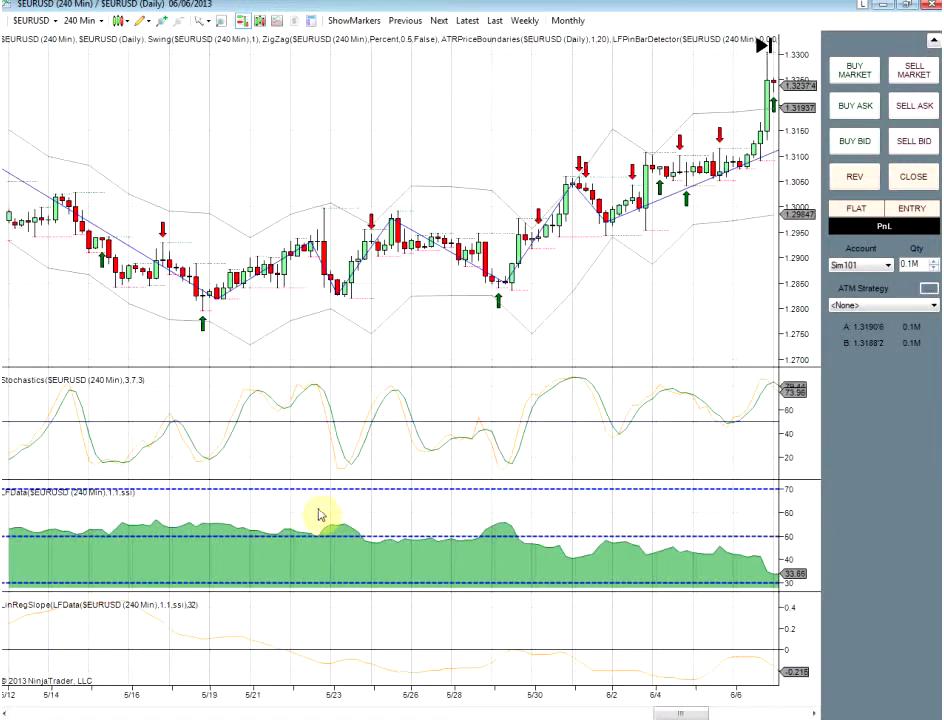
scroll(320, 513, up, 3)
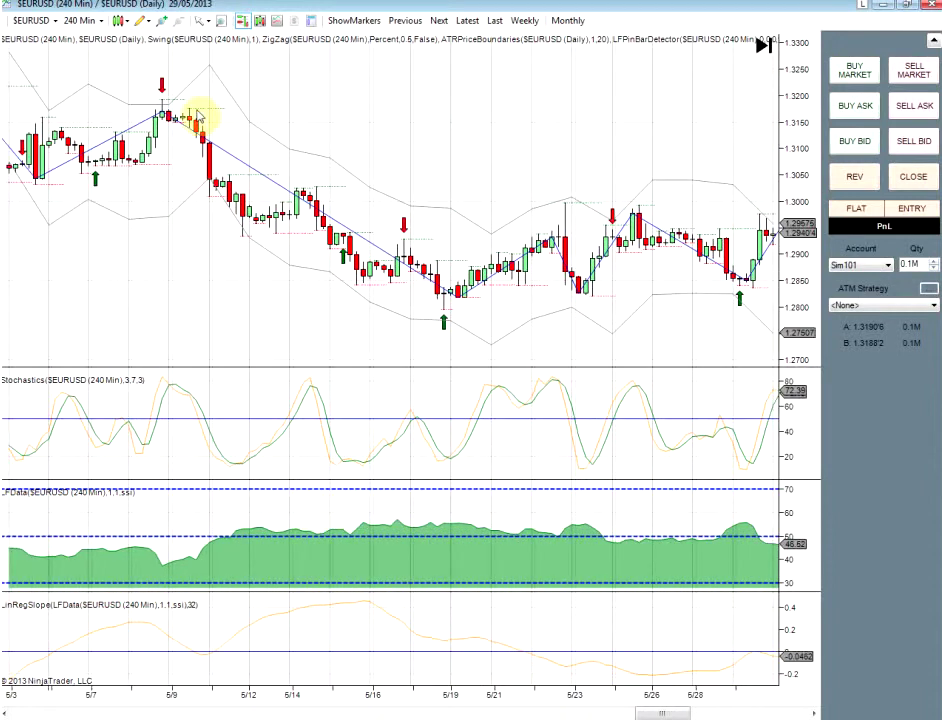
click(197, 23)
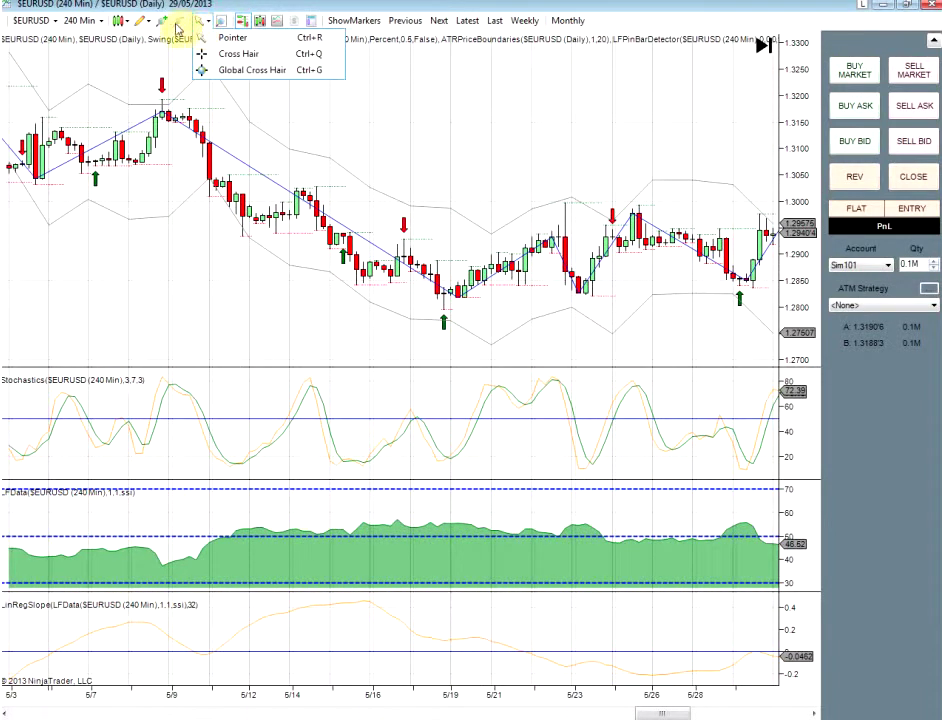
click(165, 24)
click(143, 21)
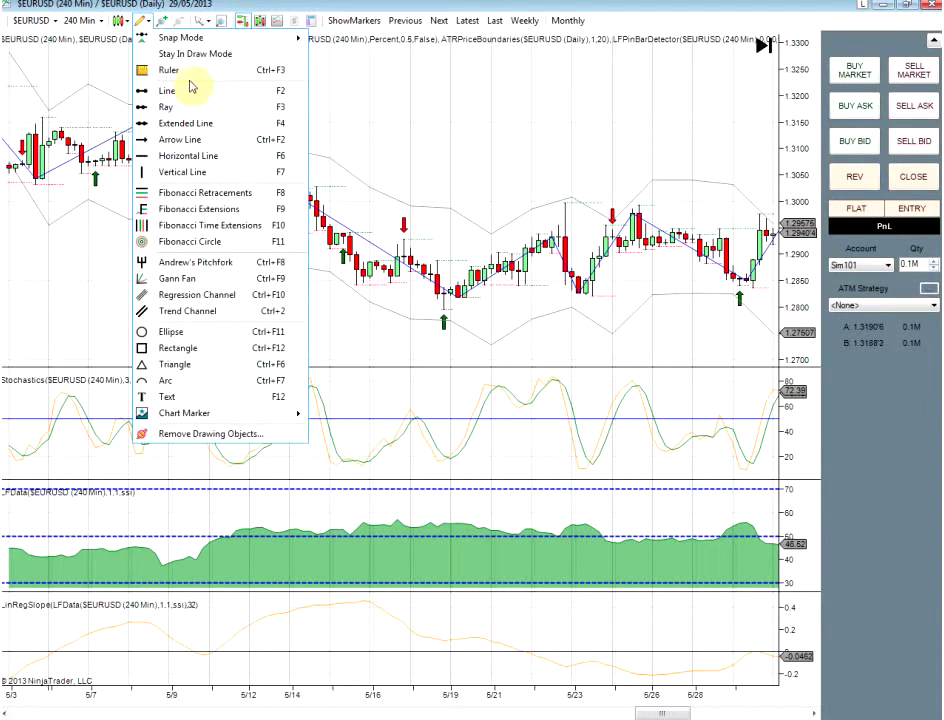
click(192, 91)
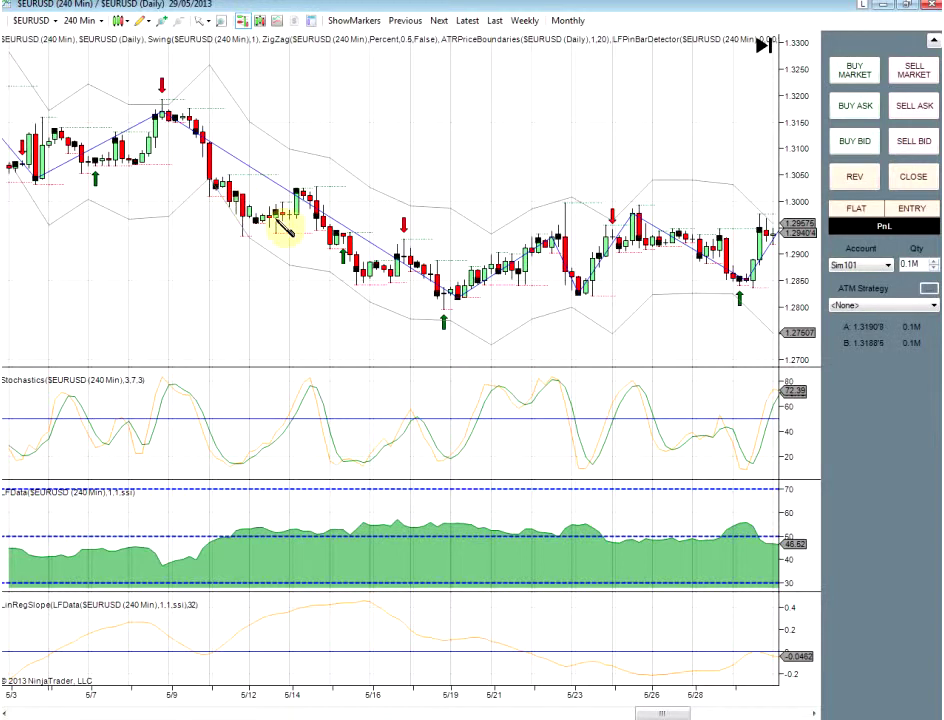
scroll(380, 222, down, 3)
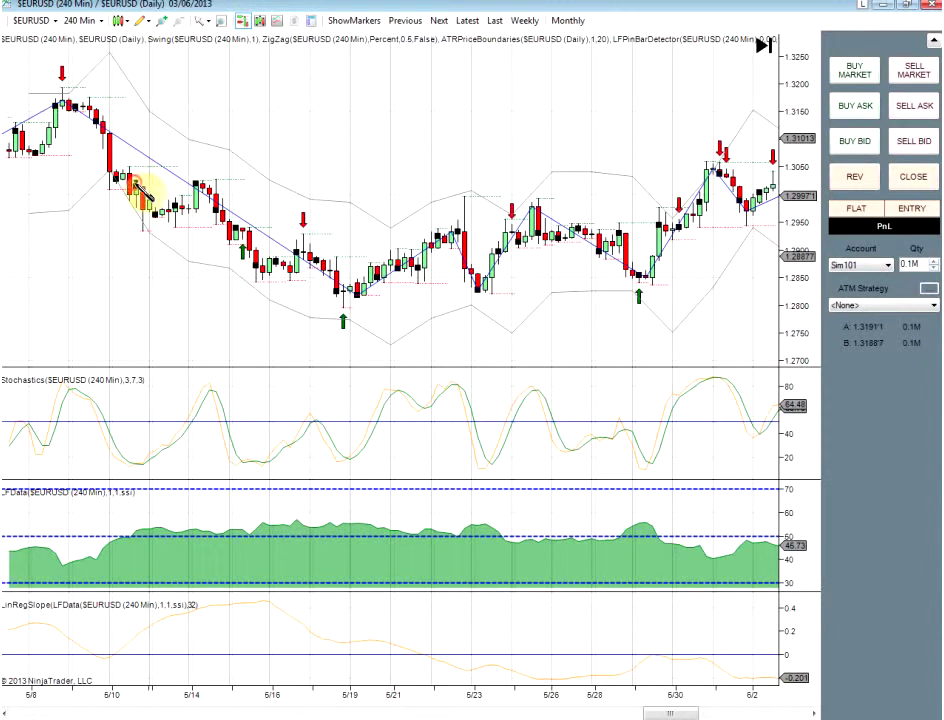
click(457, 347)
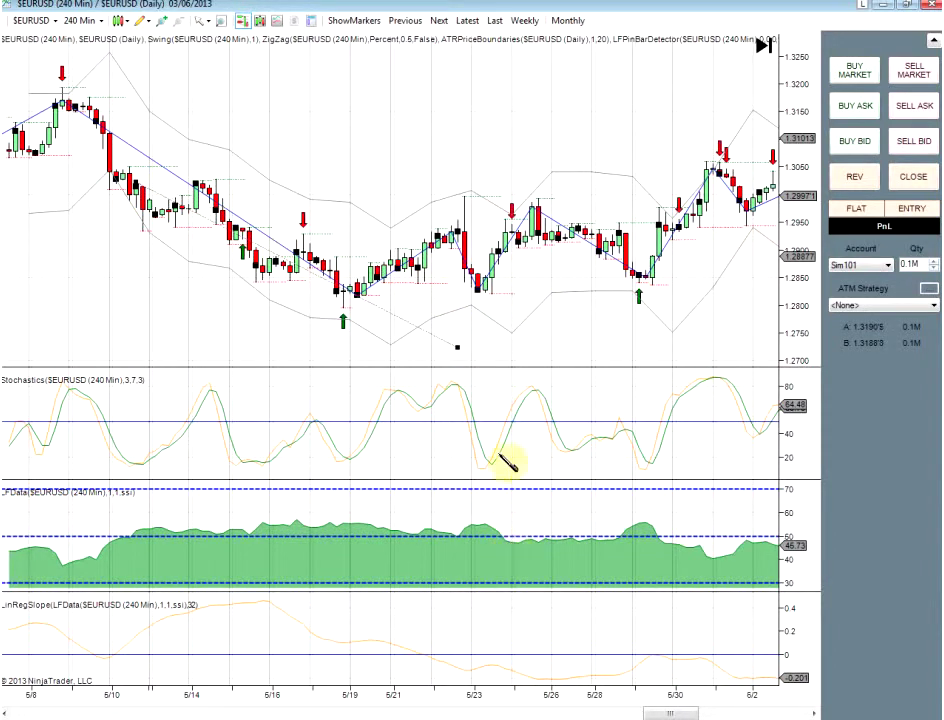
key(Escape)
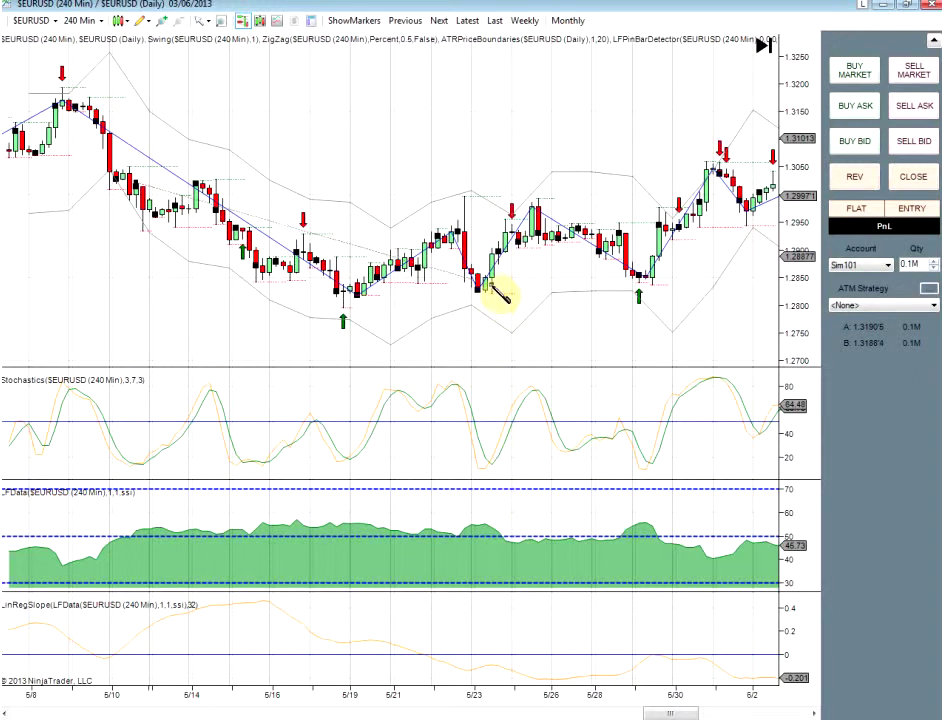
click(490, 283)
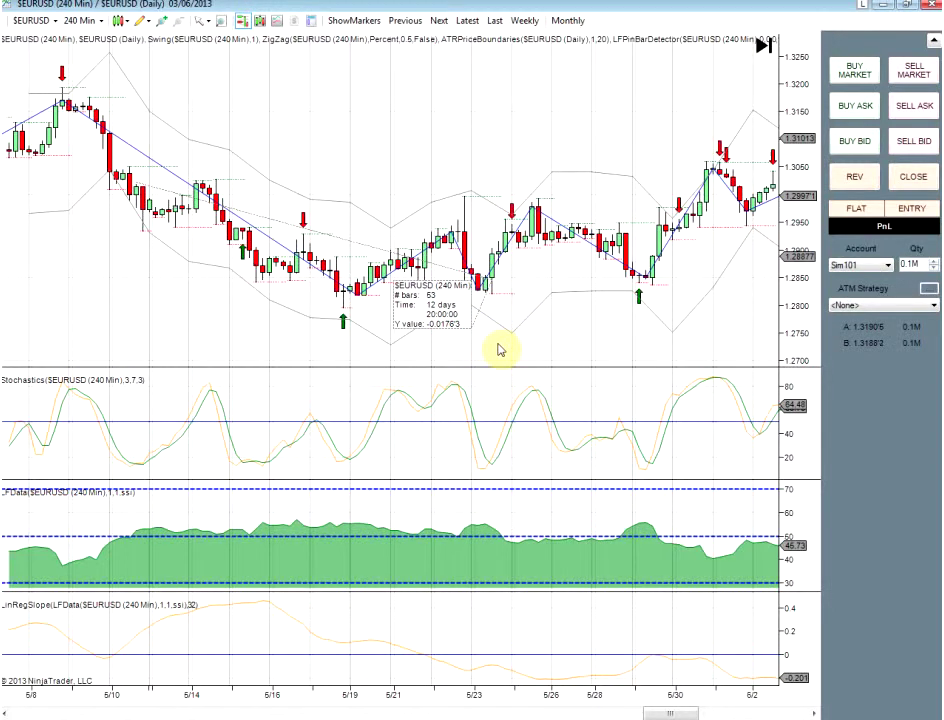
- Measure with the Ruler the span from the 5/23 swing low to the low near 5/29, placing its label above the candles
scroll(503, 345, down, 4)
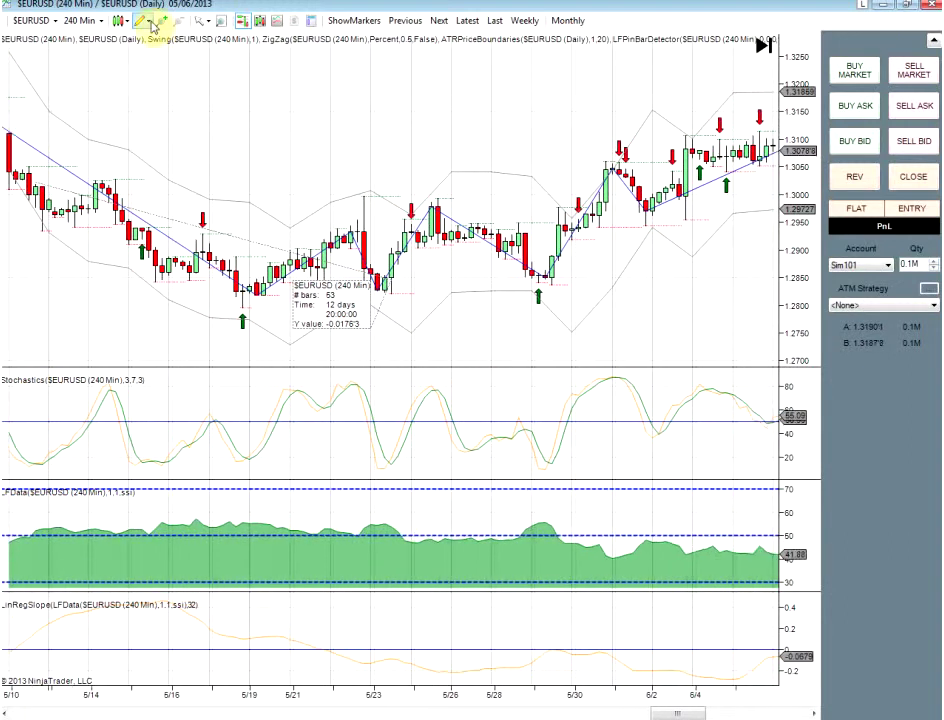
click(148, 20)
click(172, 70)
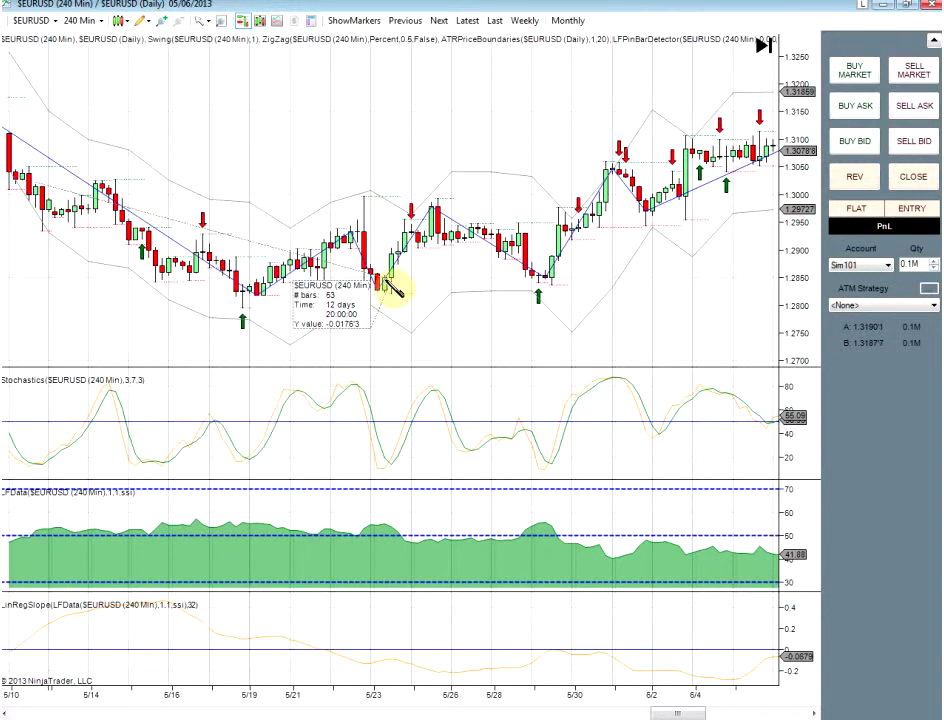
click(389, 280)
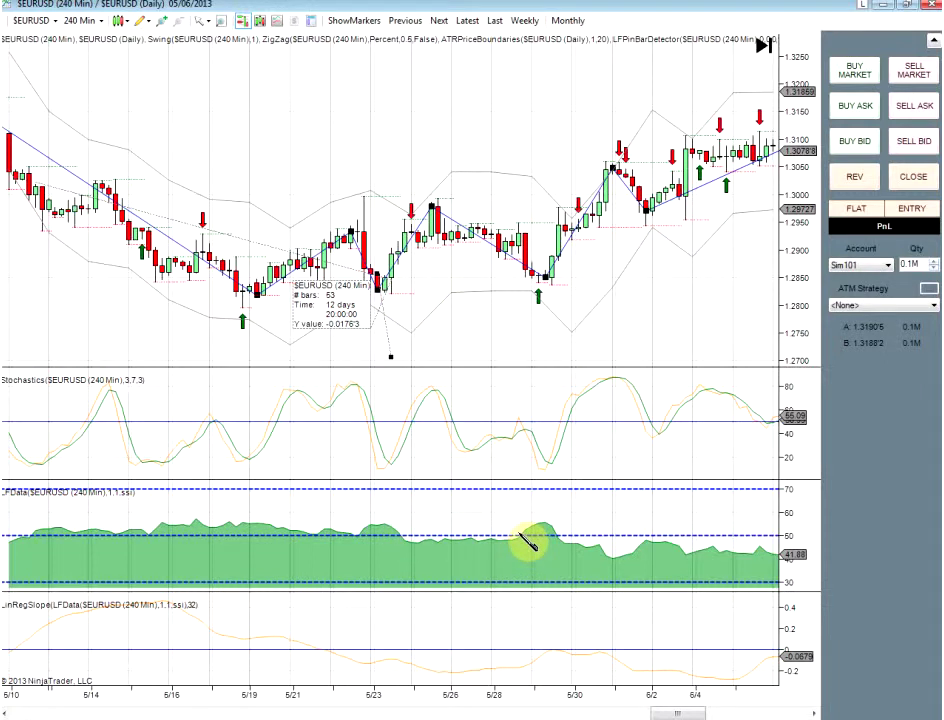
click(541, 280)
click(510, 370)
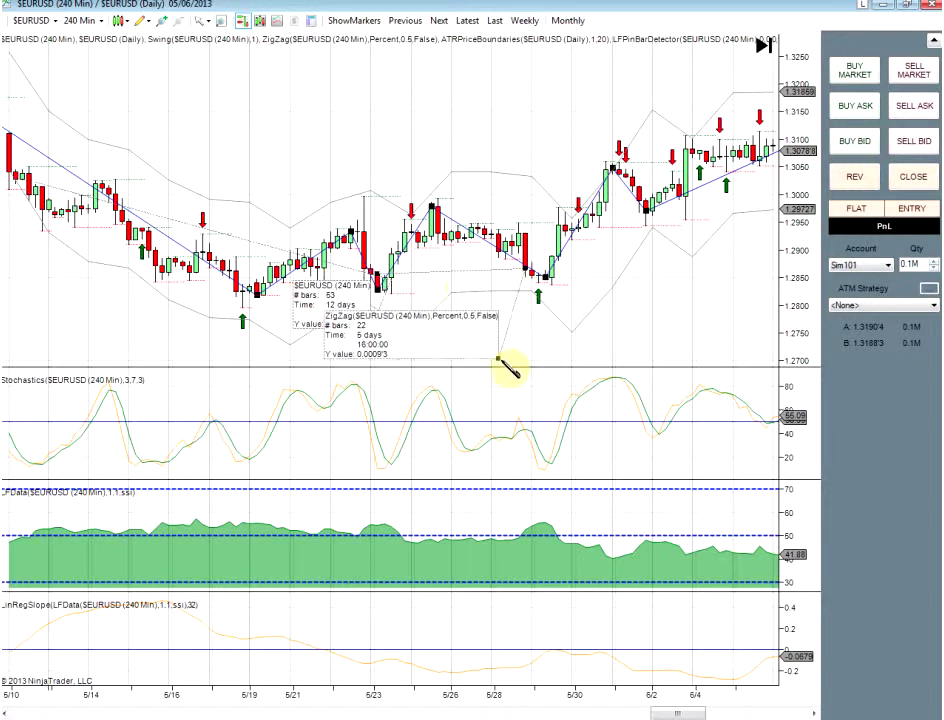
click(486, 188)
- Measure with the Ruler the price move from the rise after the 5/29 low to about 7/4, placing its label above the candles
scroll(547, 275, down, 3)
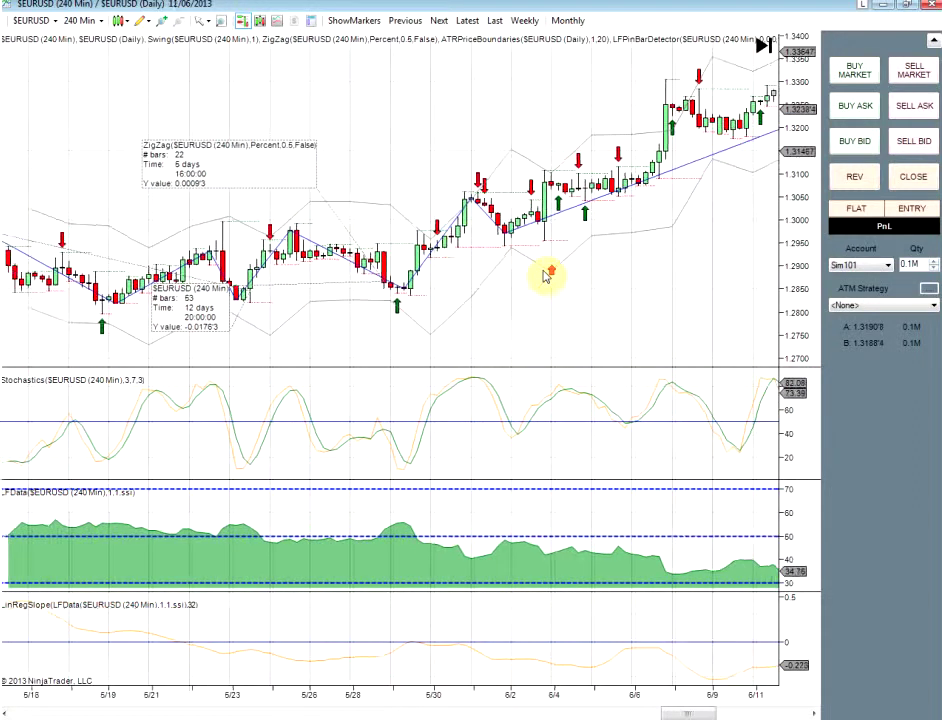
scroll(547, 275, down, 1)
click(135, 18)
click(188, 69)
click(378, 522)
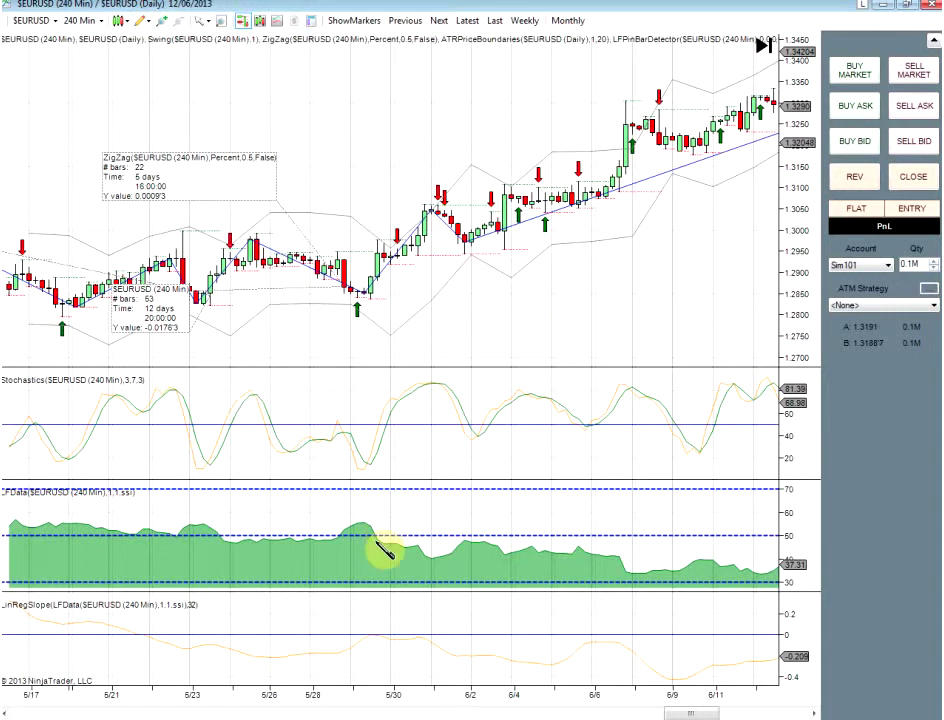
click(371, 274)
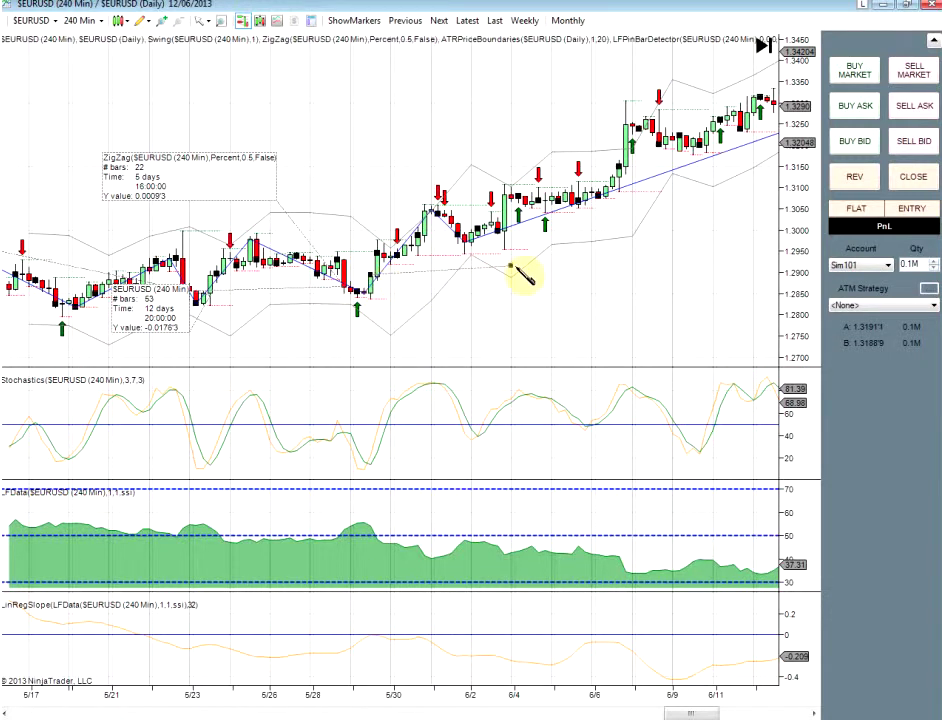
scroll(476, 274, up, 4)
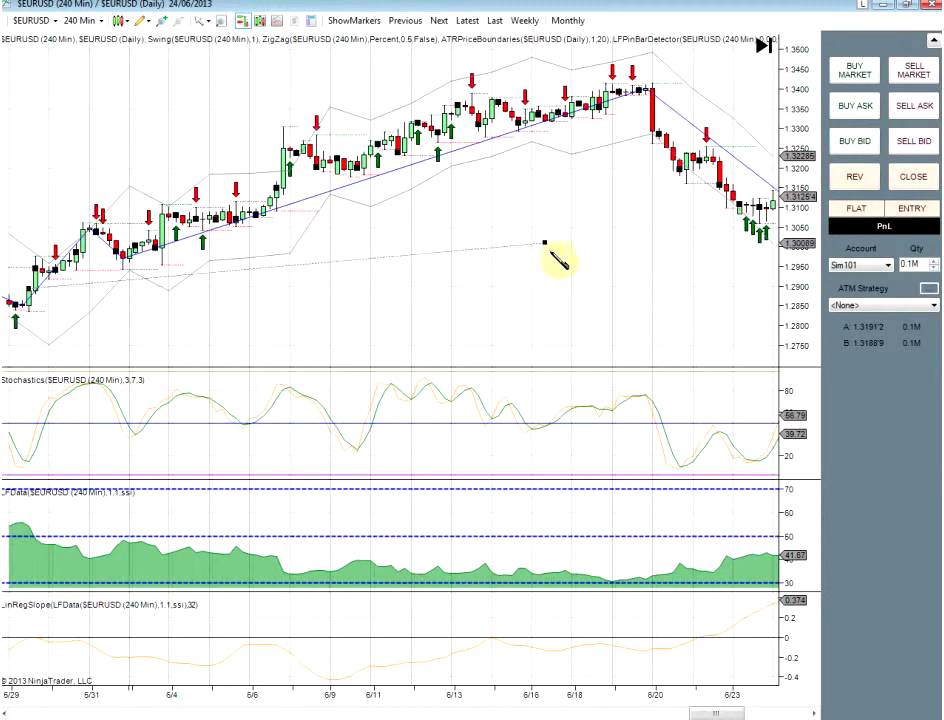
scroll(569, 236, up, 2)
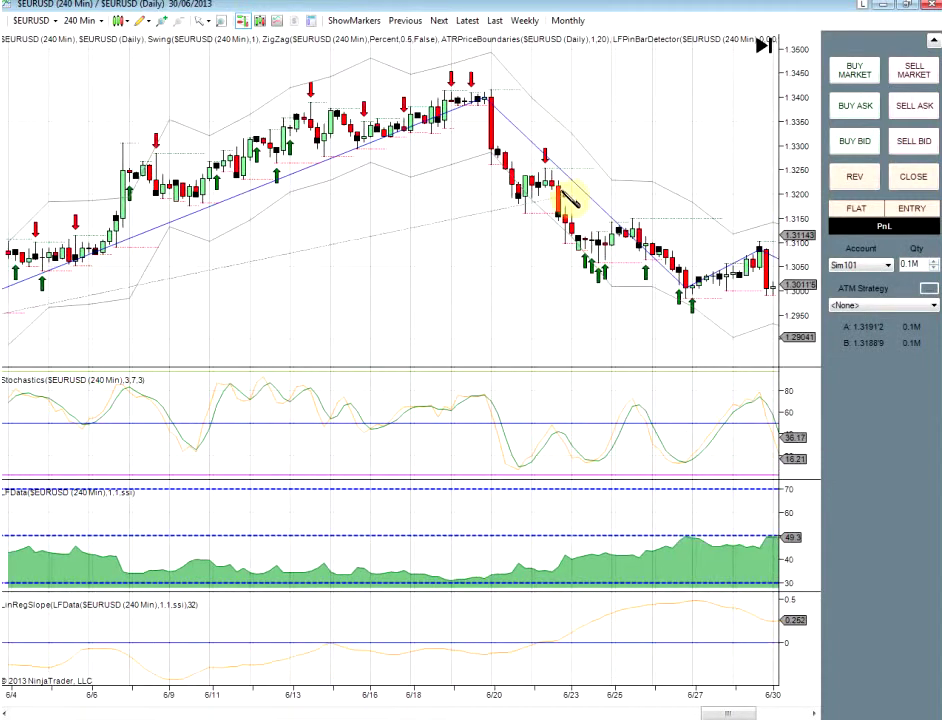
scroll(607, 196, up, 3)
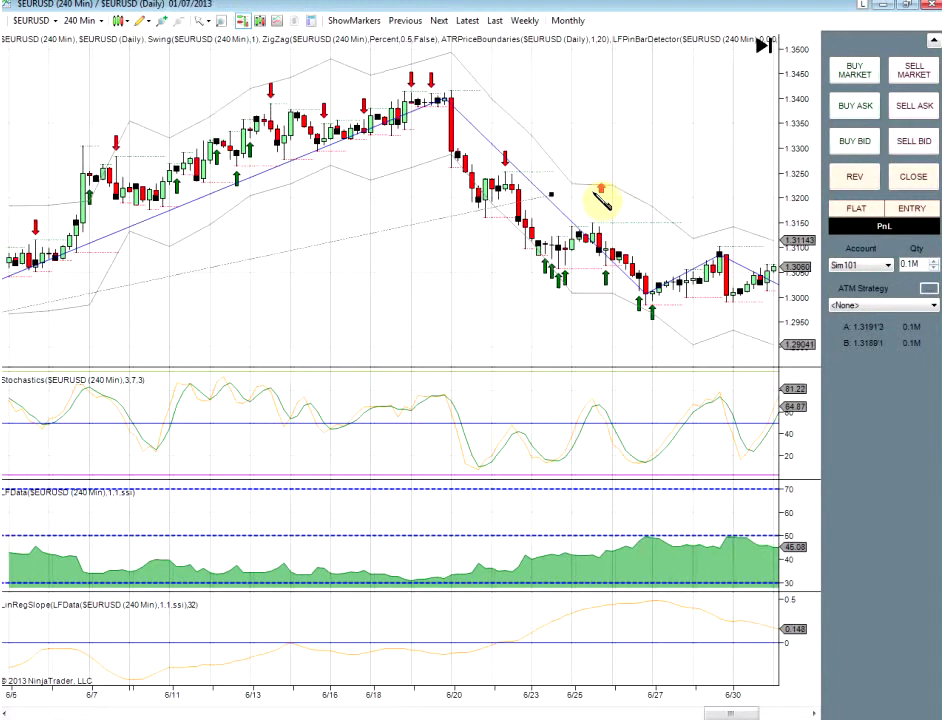
scroll(602, 202, up, 2)
drag(693, 355, 668, 185)
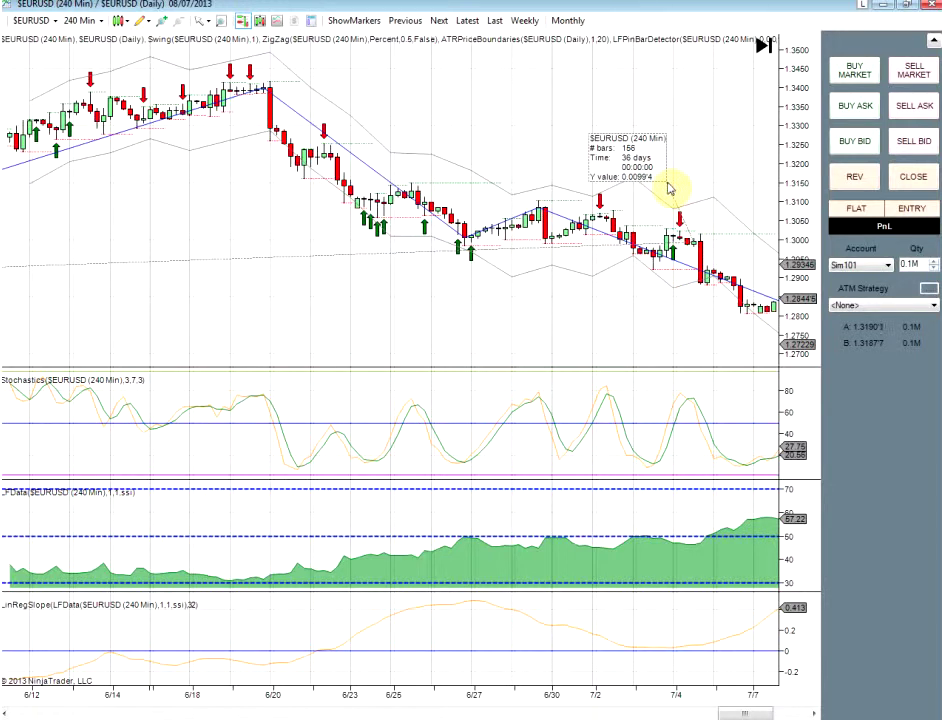
- Review the span of the long measurement and remove all three ruler measurements from the price chart
scroll(580, 211, up, 10)
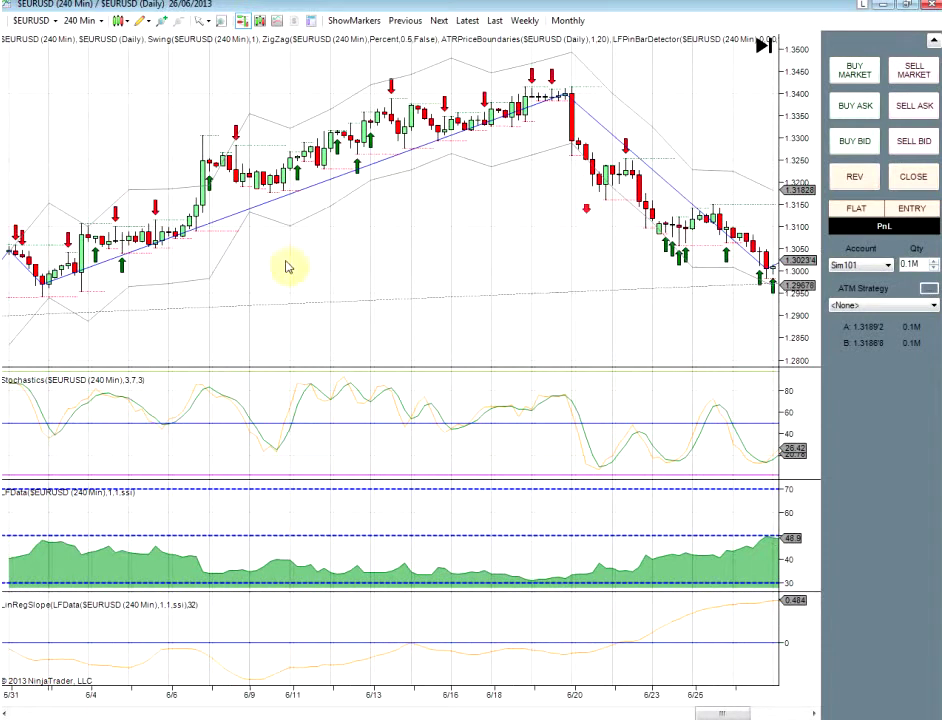
scroll(310, 240, up, 3)
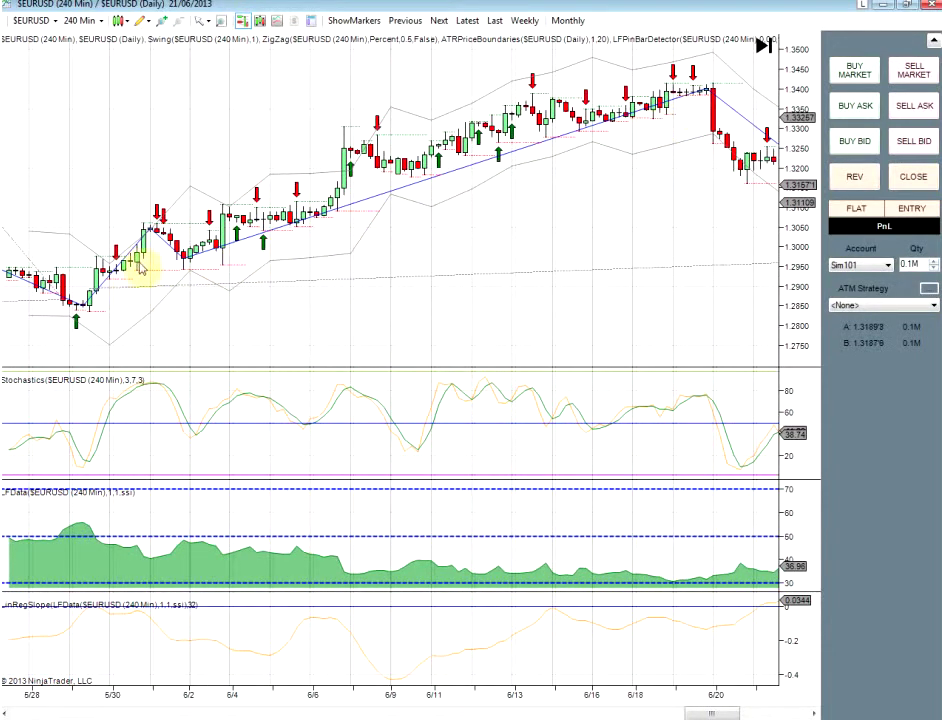
scroll(638, 268, down, 5)
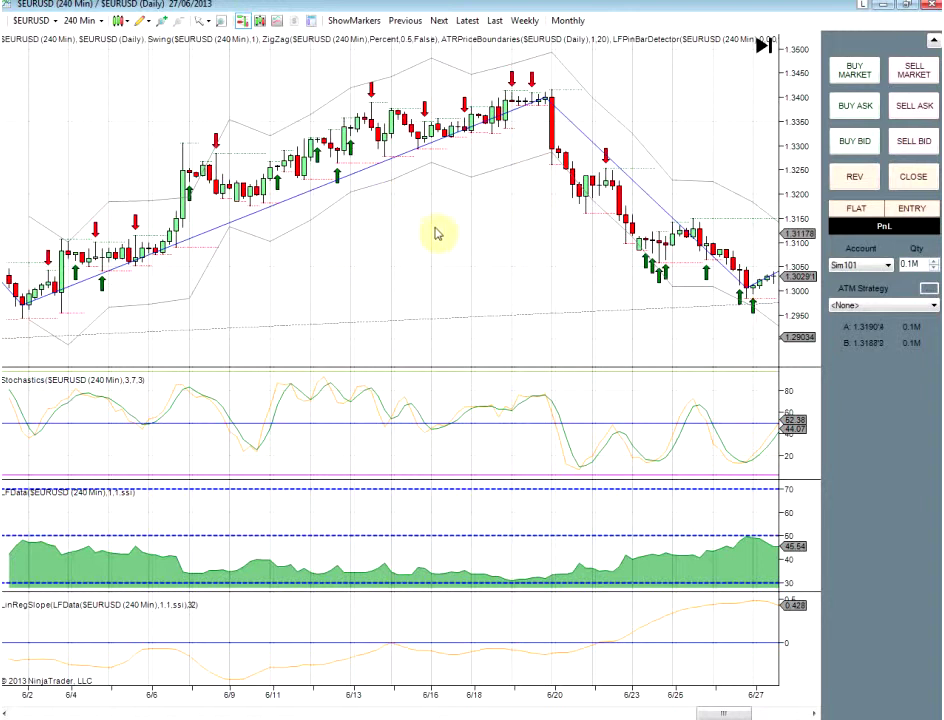
scroll(436, 233, down, 10)
scroll(727, 285, down, 6)
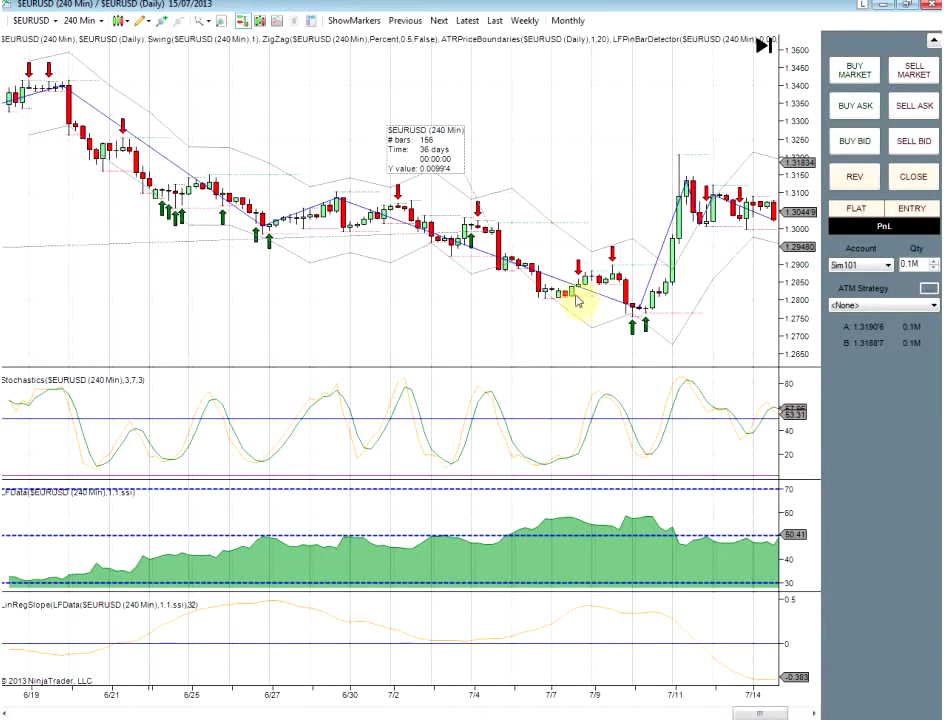
click(370, 235)
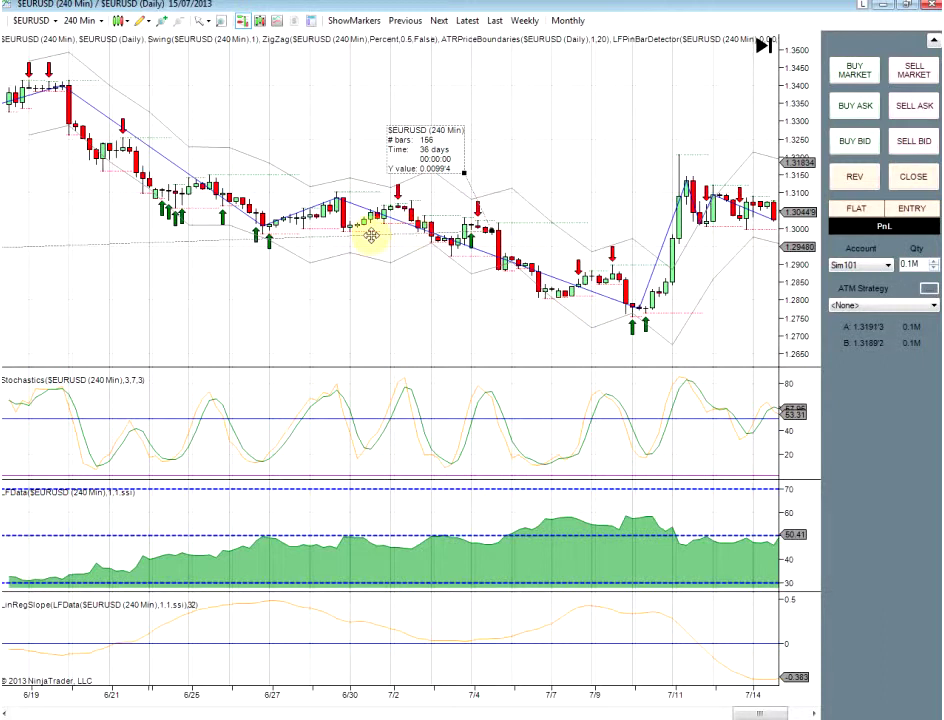
scroll(370, 238, up, 15)
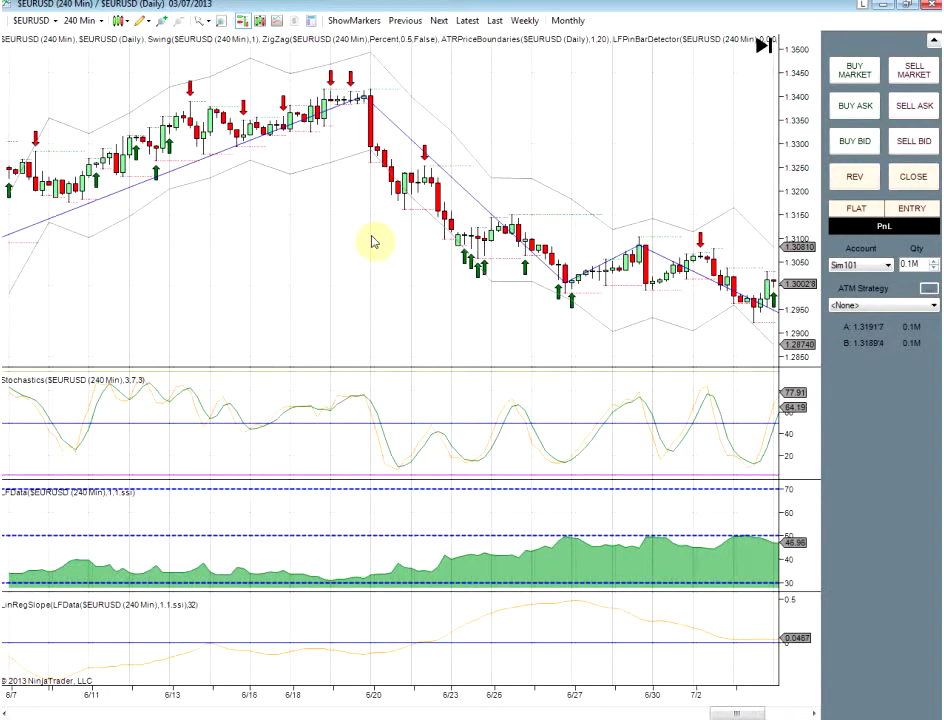
scroll(370, 240, up, 6)
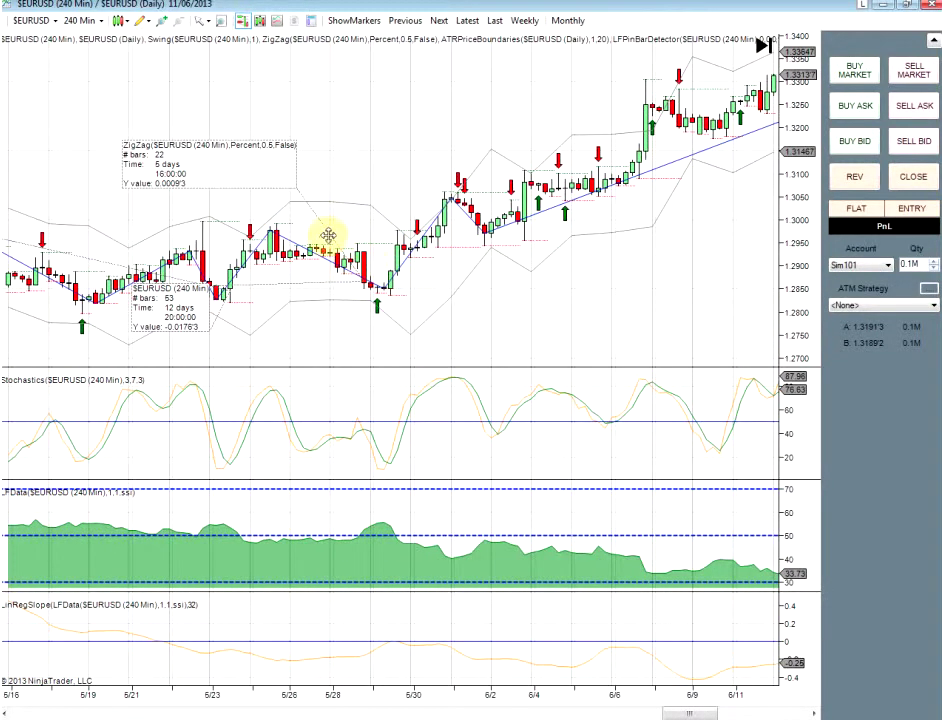
scroll(221, 300, up, 7)
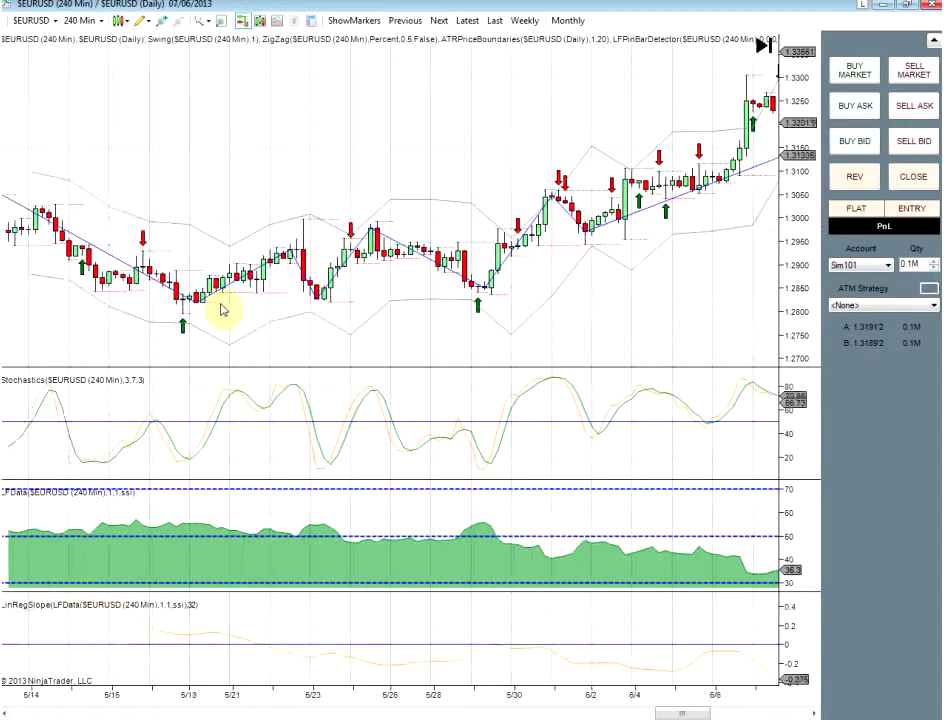
- Examine price swings against the SSI and its regression slope from mid-May through the latest bars at 7/23
scroll(217, 186, up, 7)
scroll(217, 186, up, 10)
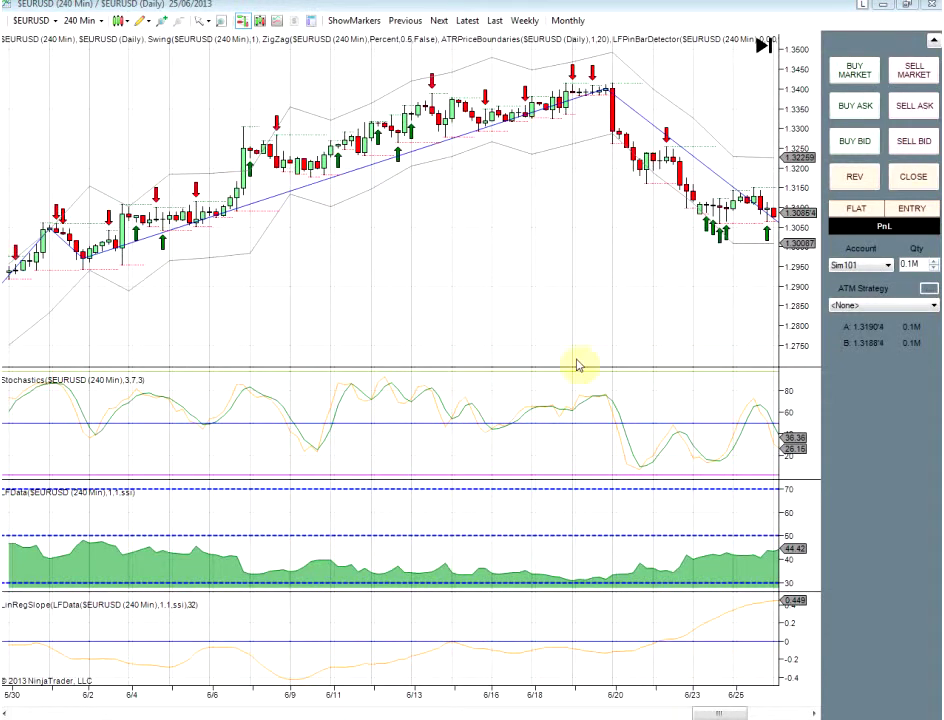
scroll(577, 364, down, 15)
scroll(575, 290, down, 10)
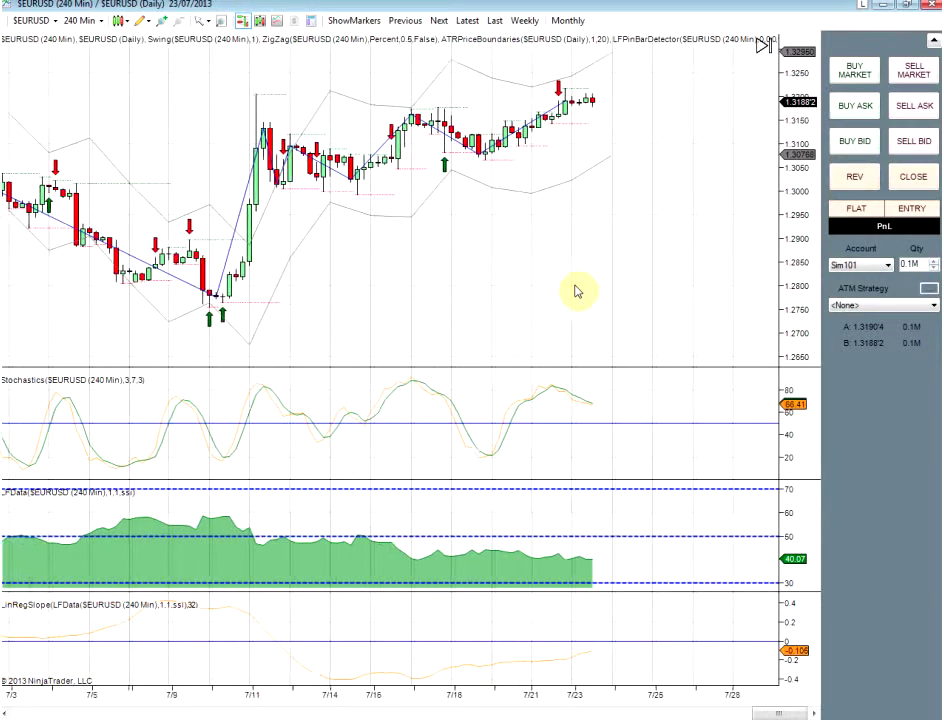
scroll(576, 291, down, 3)
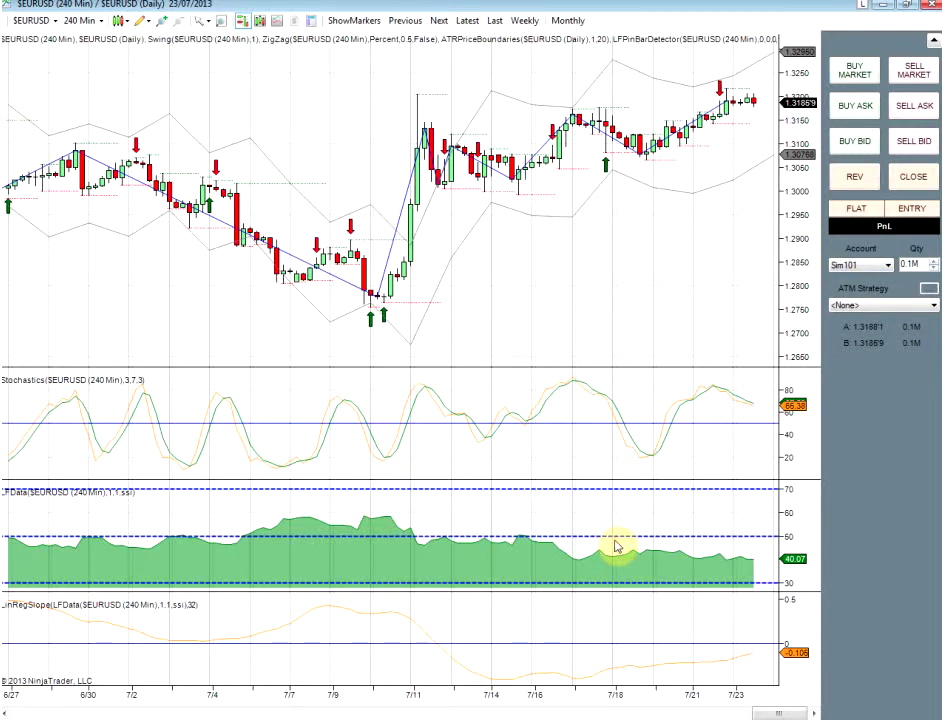
scroll(478, 518, up, 5)
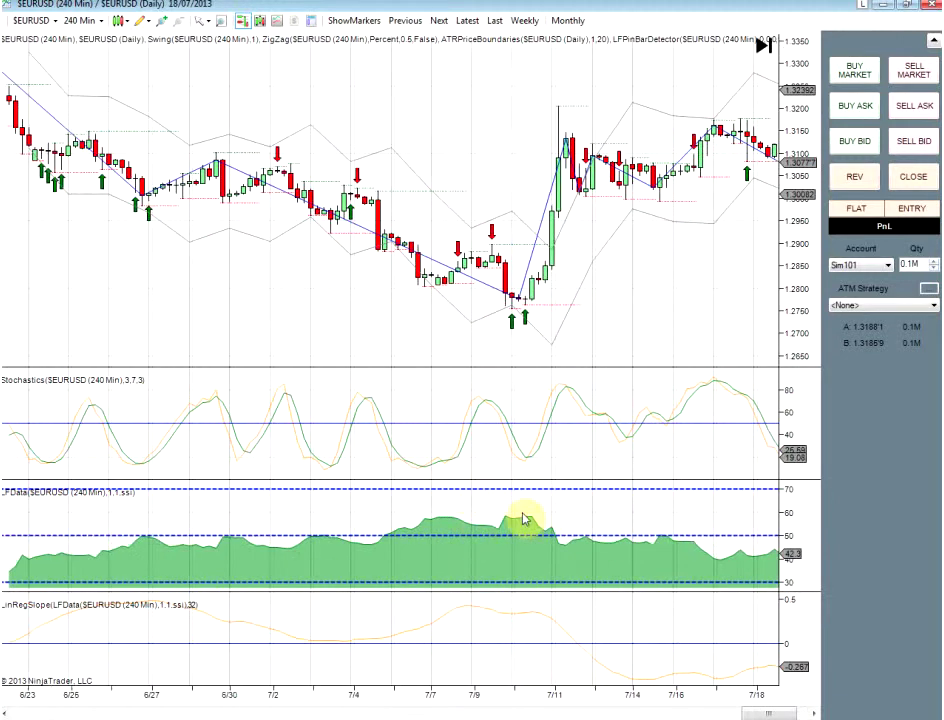
scroll(522, 518, down, 1)
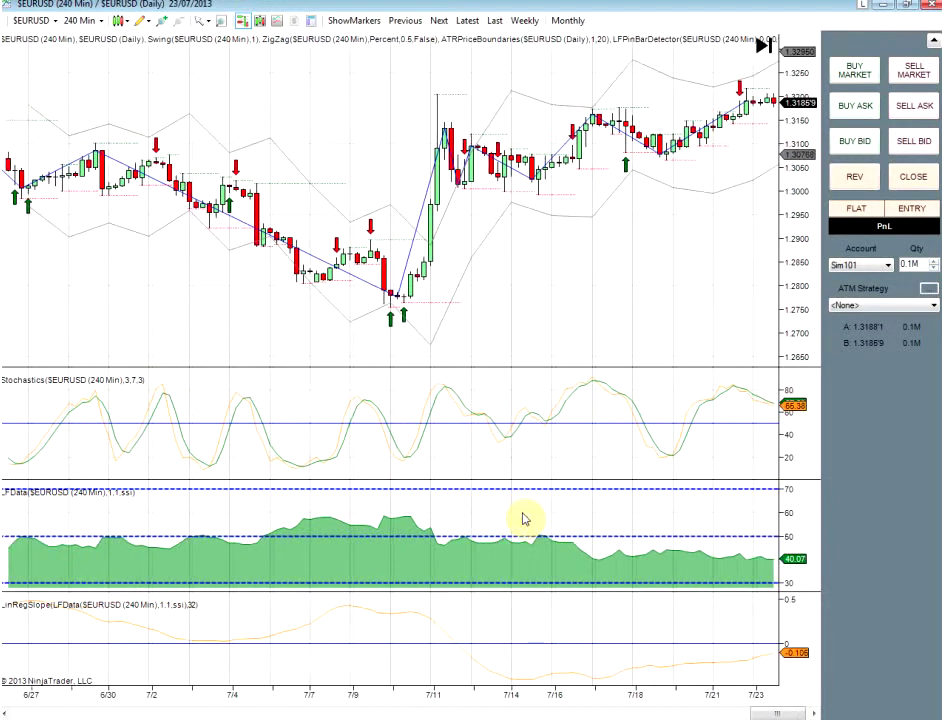
- Draw a line on the SSI panel from the peak near 7/10 down to about 7/16, and delete it
click(139, 21)
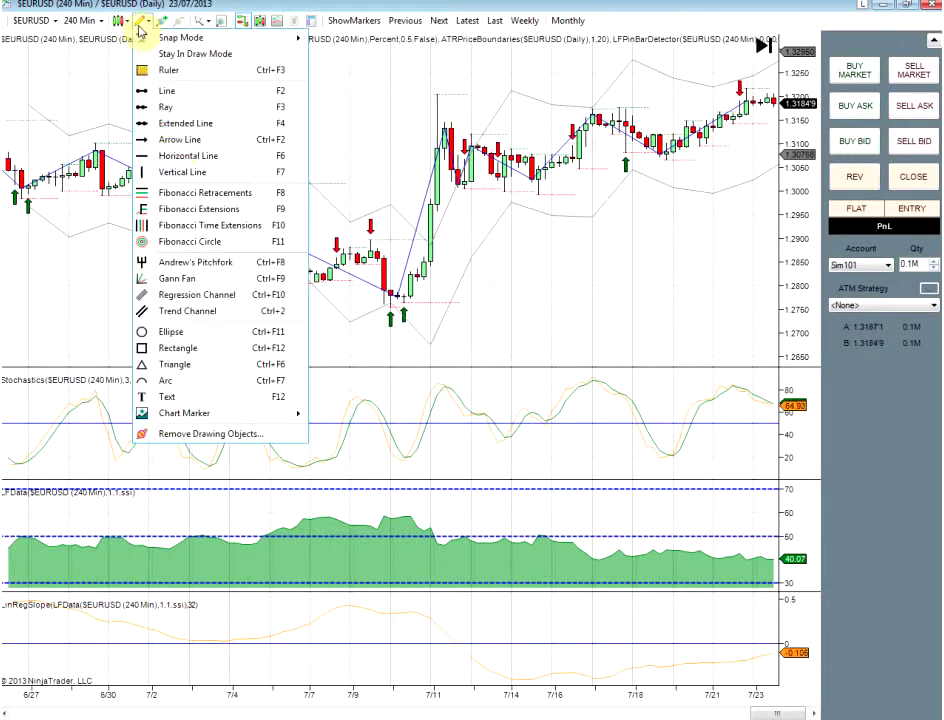
click(150, 90)
click(403, 514)
click(565, 531)
click(565, 543)
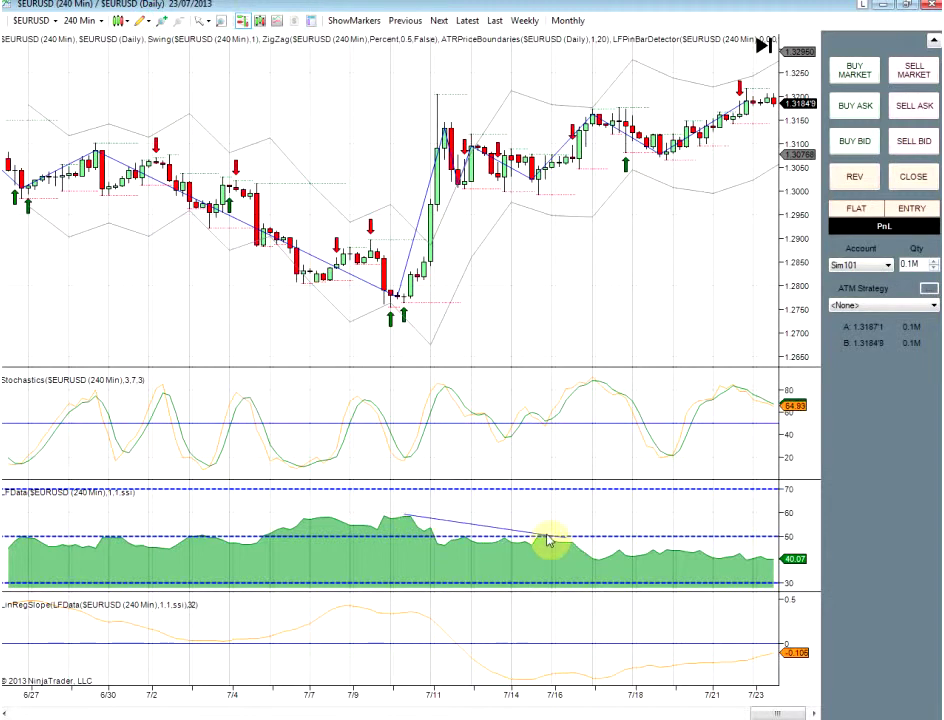
click(498, 526)
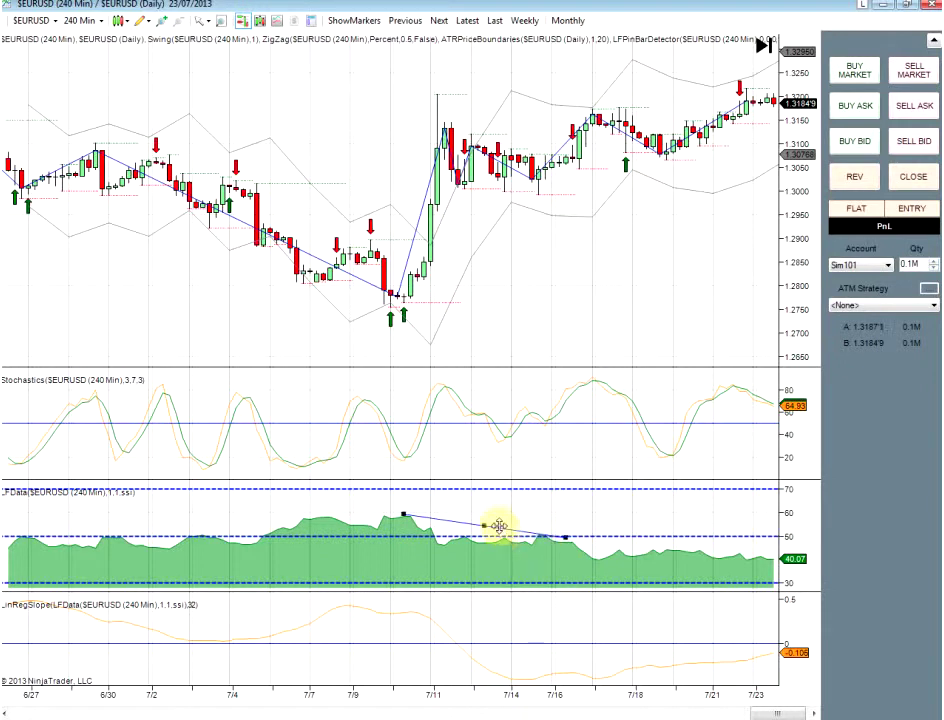
key(Delete)
- Draw a rising line on the SSI panel from about 7/3 to the peak near 7/9, and remove it
scroll(440, 537, up, 5)
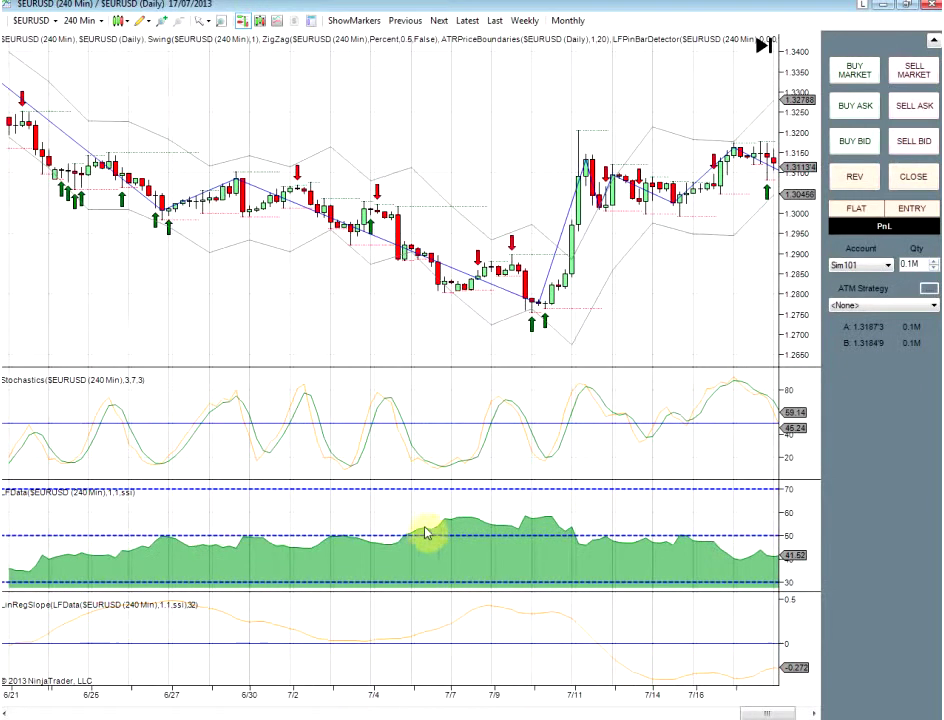
click(145, 22)
click(180, 92)
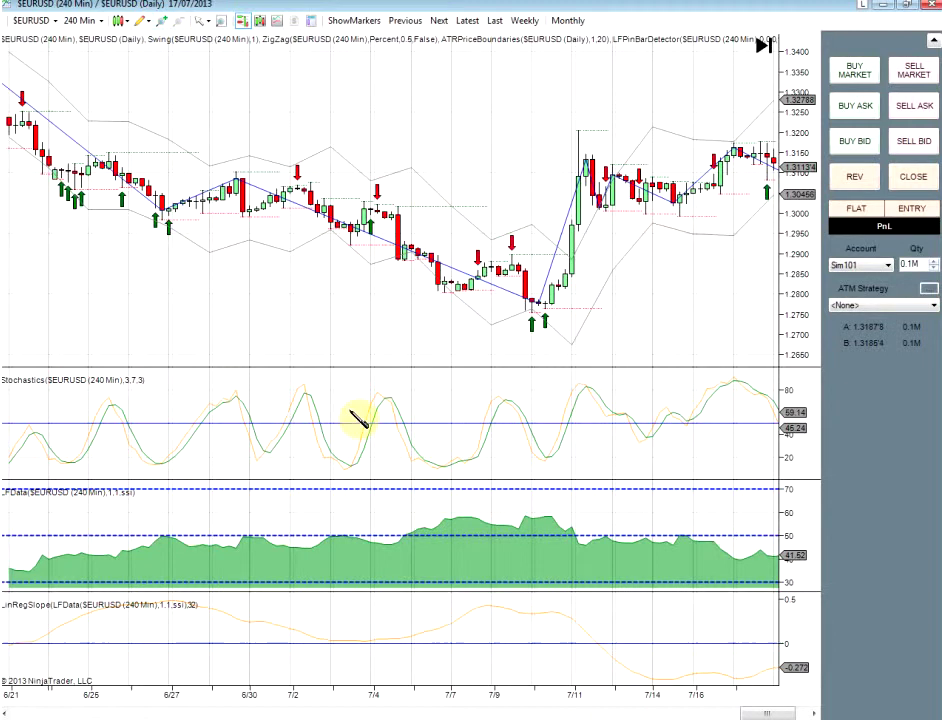
click(322, 535)
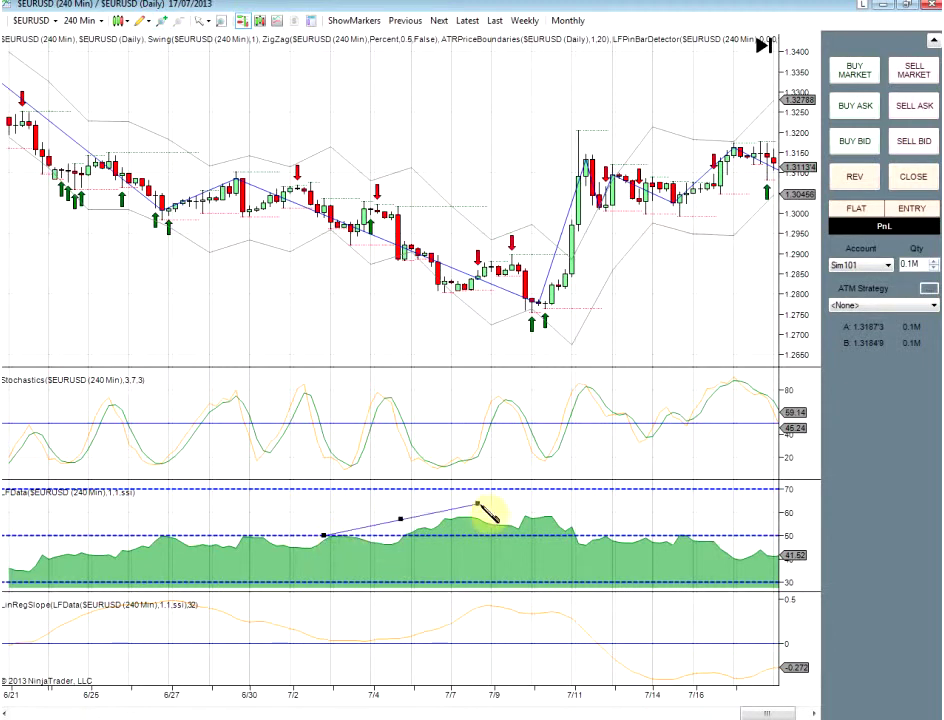
click(484, 512)
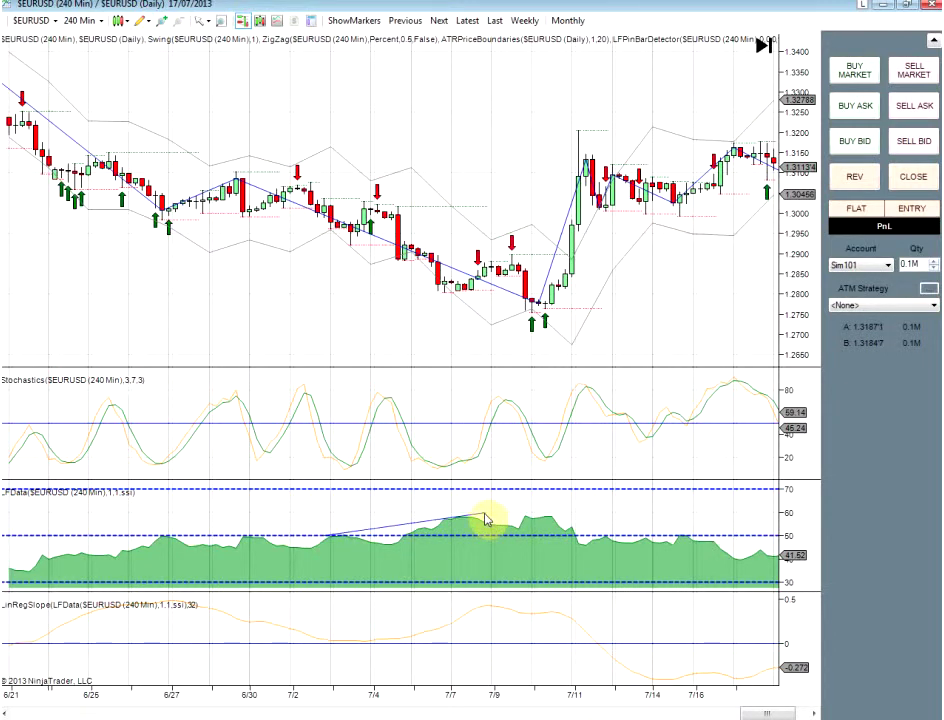
click(379, 523)
- Examine how the SSI and its regression slope behave during the price rise from late May to the 6/20 peak
scroll(291, 544, up, 10)
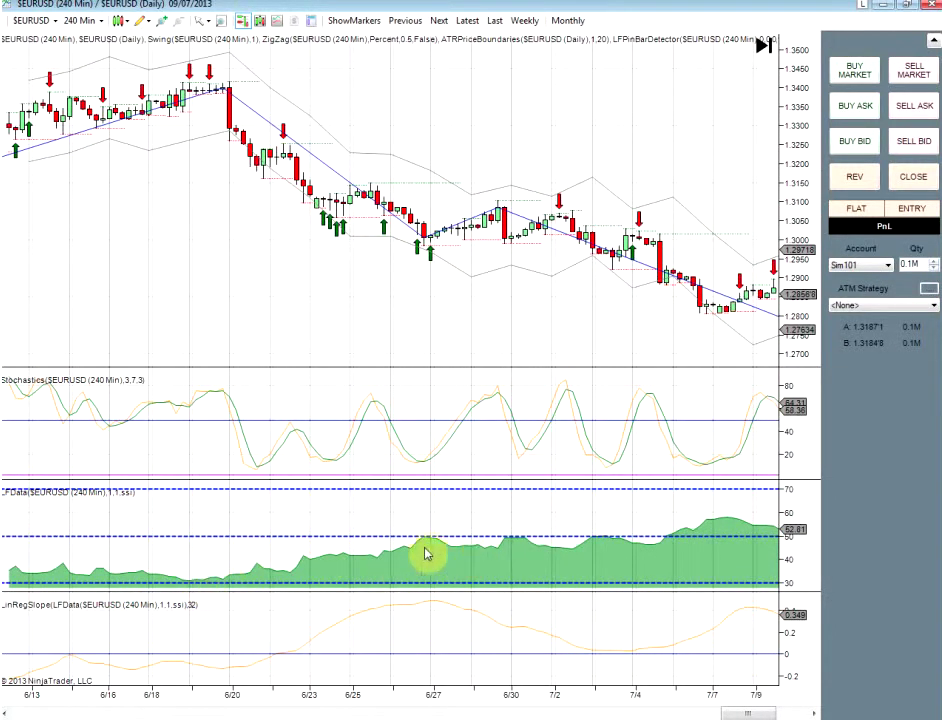
scroll(428, 554, up, 8)
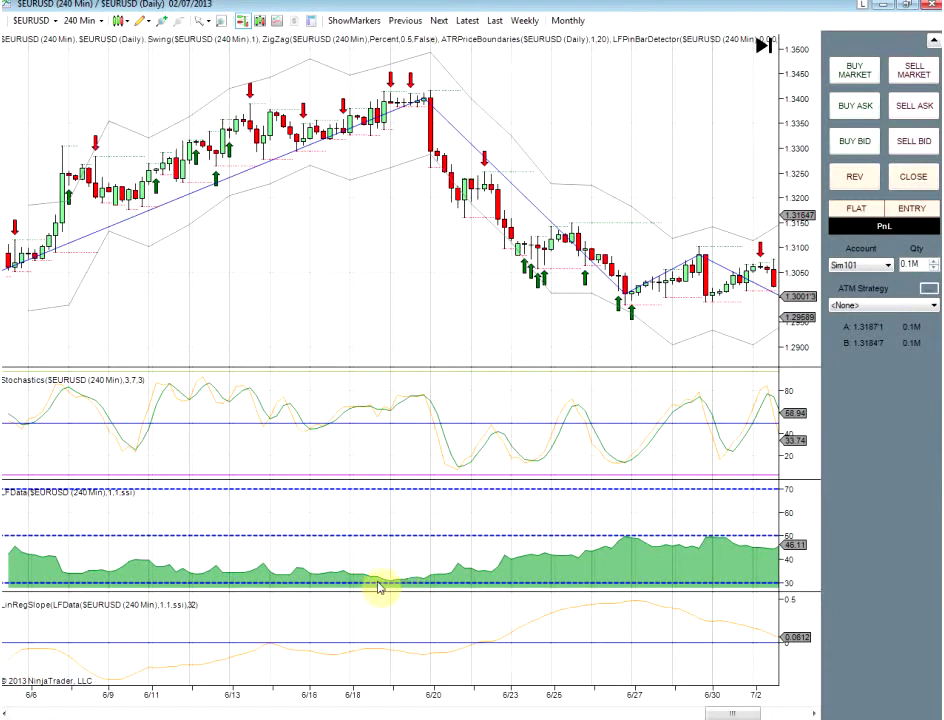
scroll(379, 584, up, 8)
scroll(352, 577, up, 8)
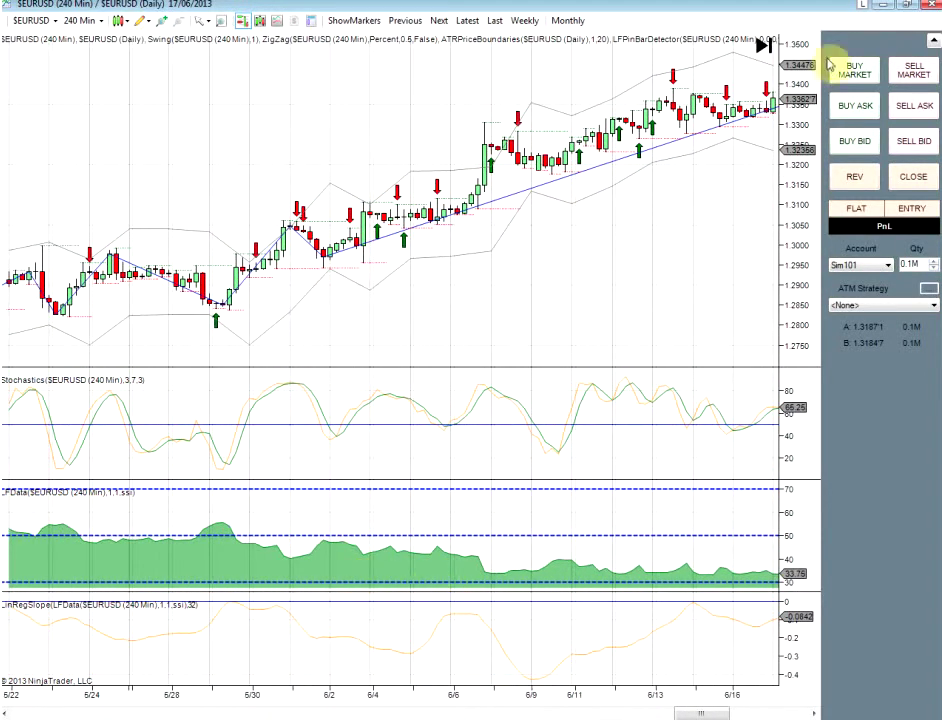
scroll(698, 329, down, 1)
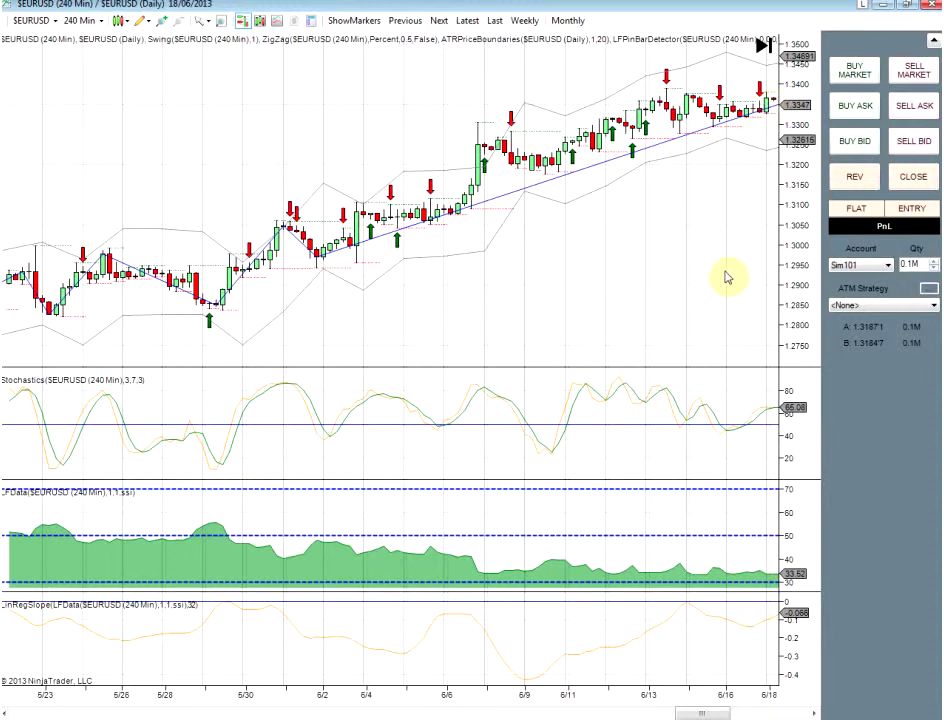
scroll(727, 277, down, 4)
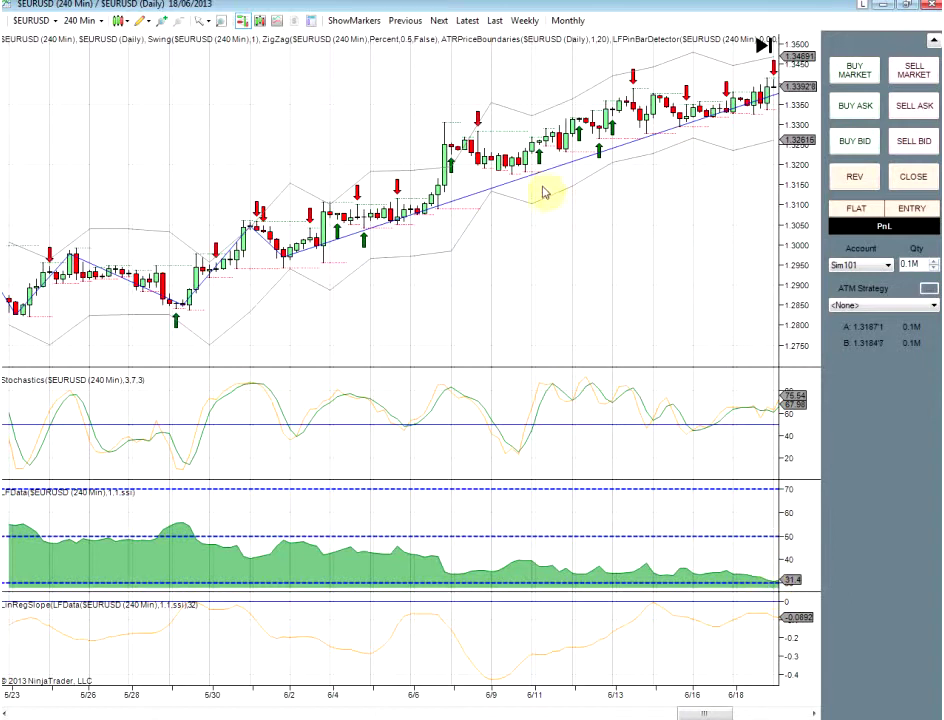
scroll(558, 204, down, 3)
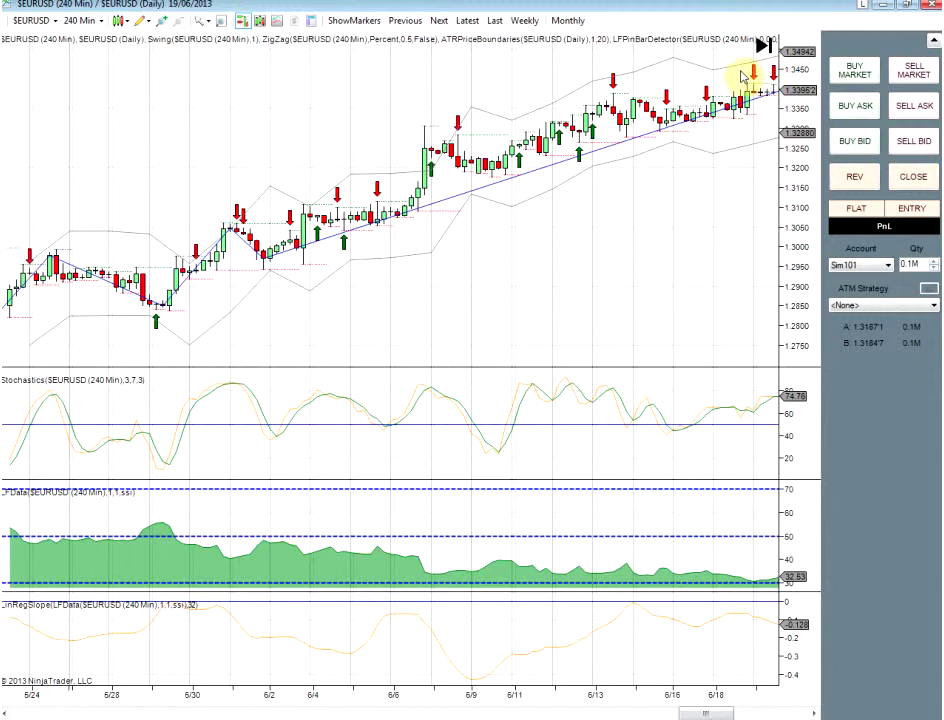
scroll(748, 85, down, 1)
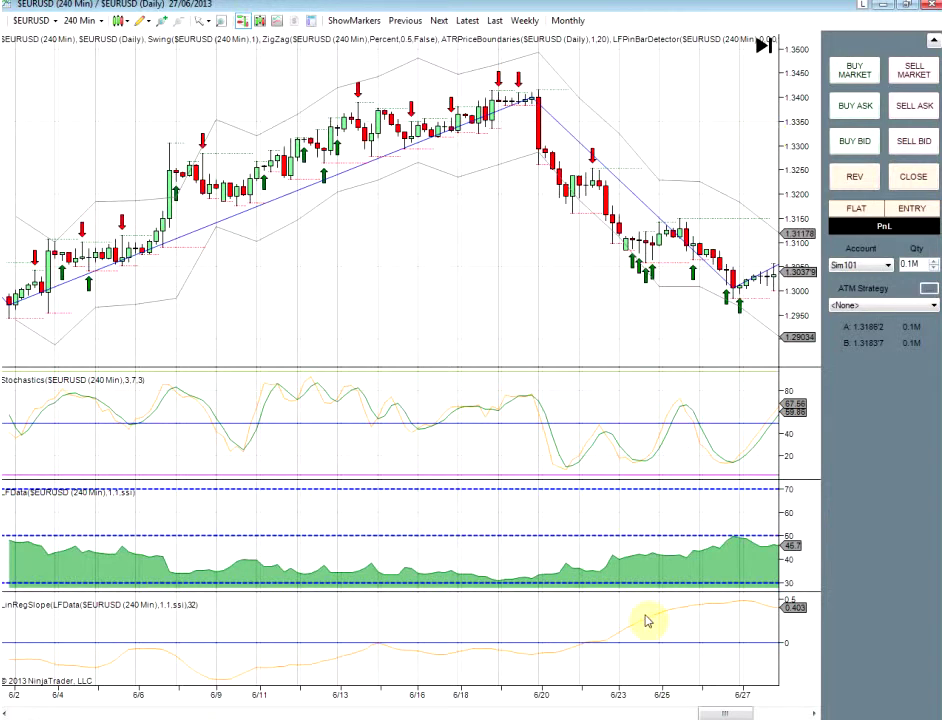
- Measure with the Ruler the price move from the slope's upward zero crossing after 5/5 to its downward crossing after 5/9
scroll(646, 621, up, 15)
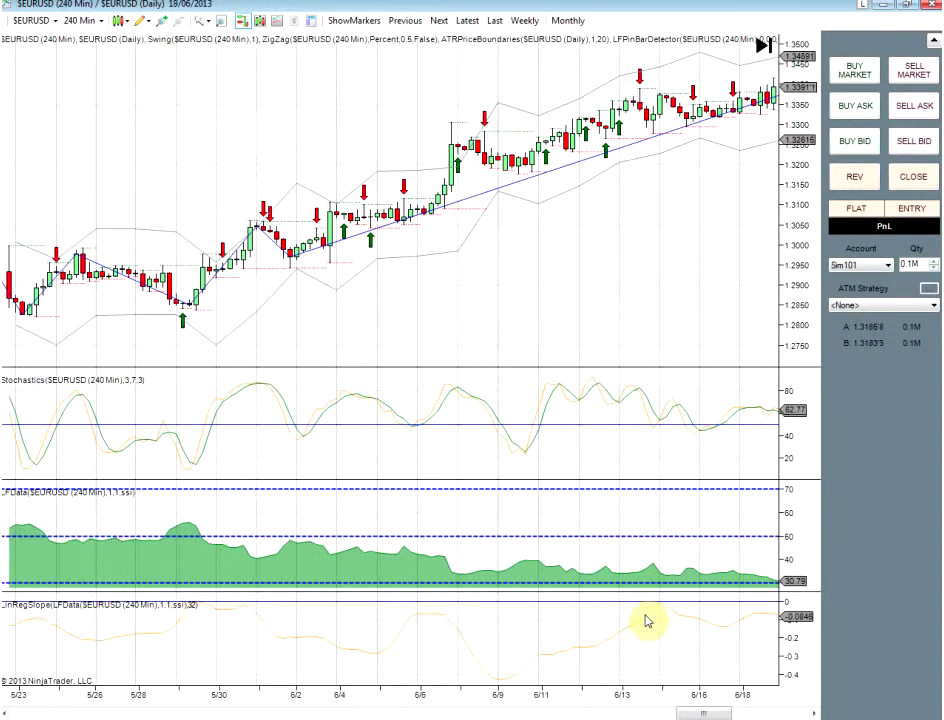
scroll(646, 621, up, 10)
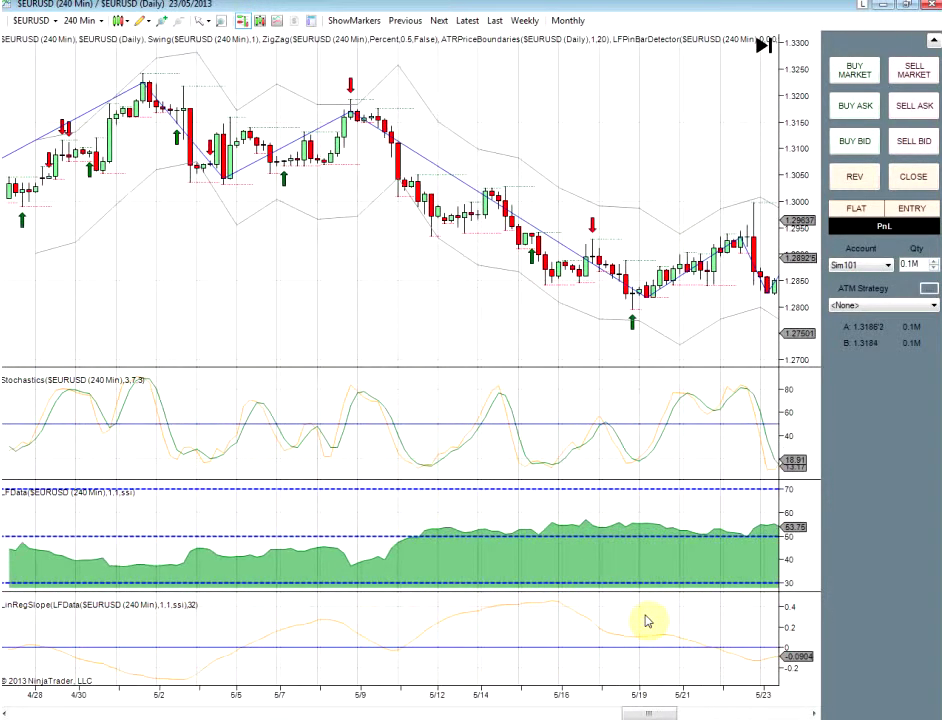
scroll(238, 666, up, 1)
scroll(270, 647, down, 1)
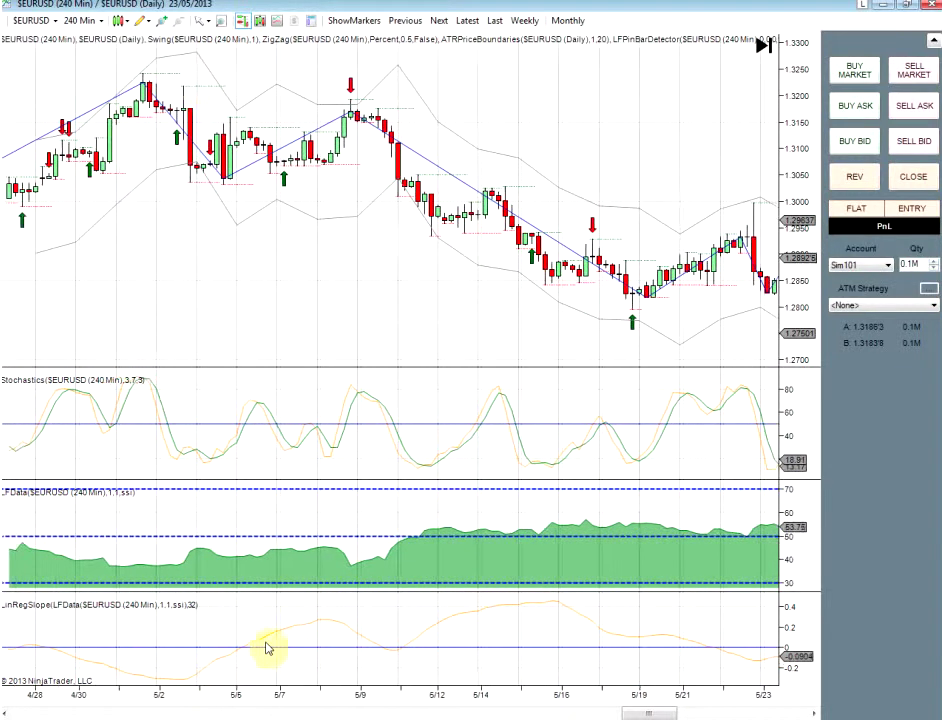
click(141, 20)
click(168, 72)
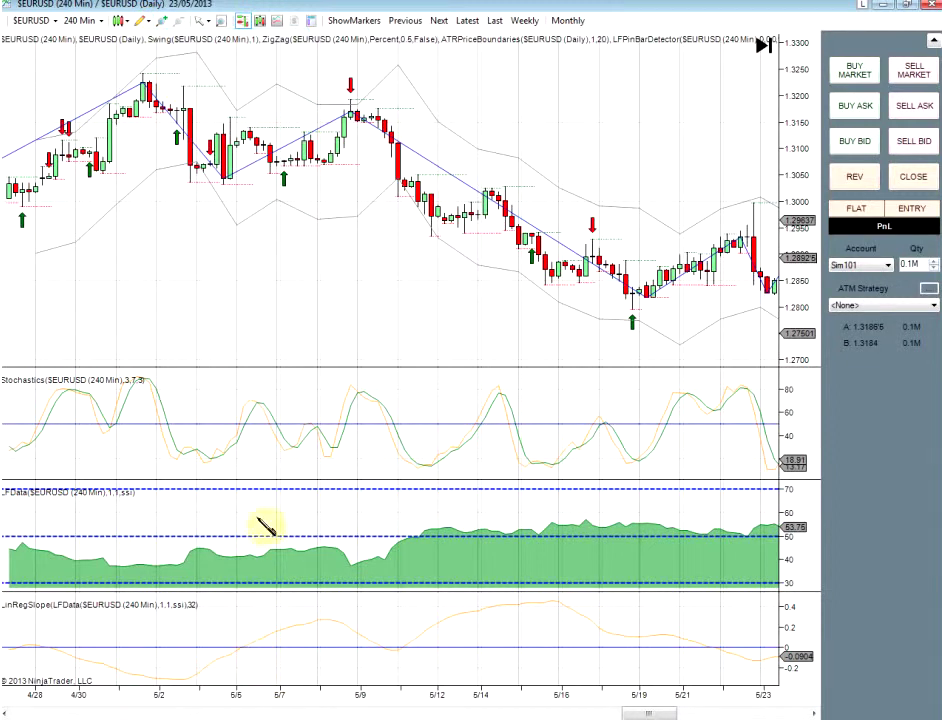
click(268, 143)
click(397, 337)
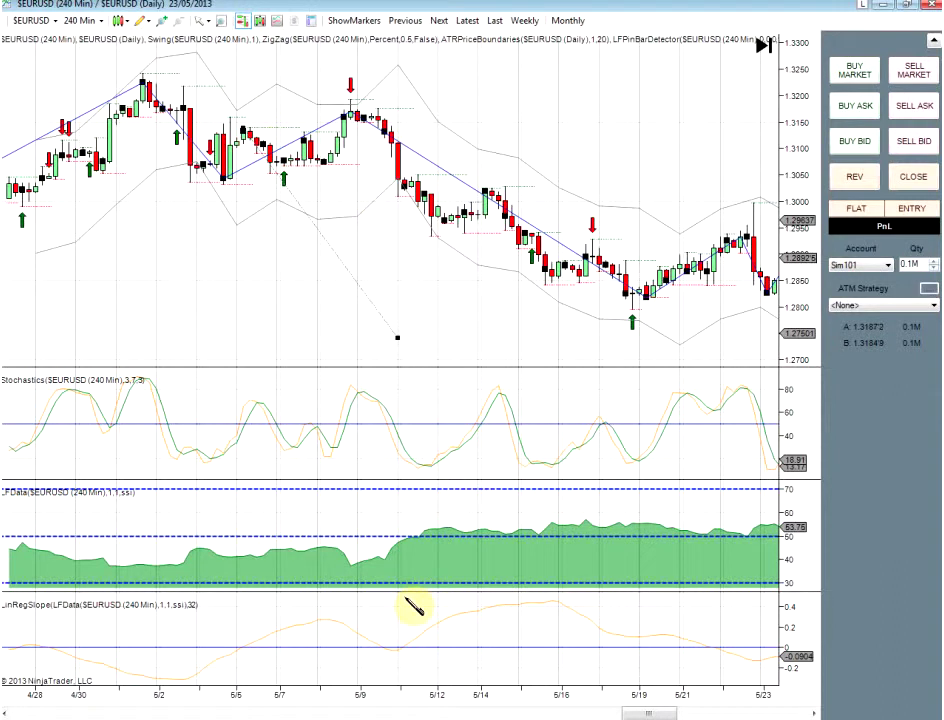
click(390, 655)
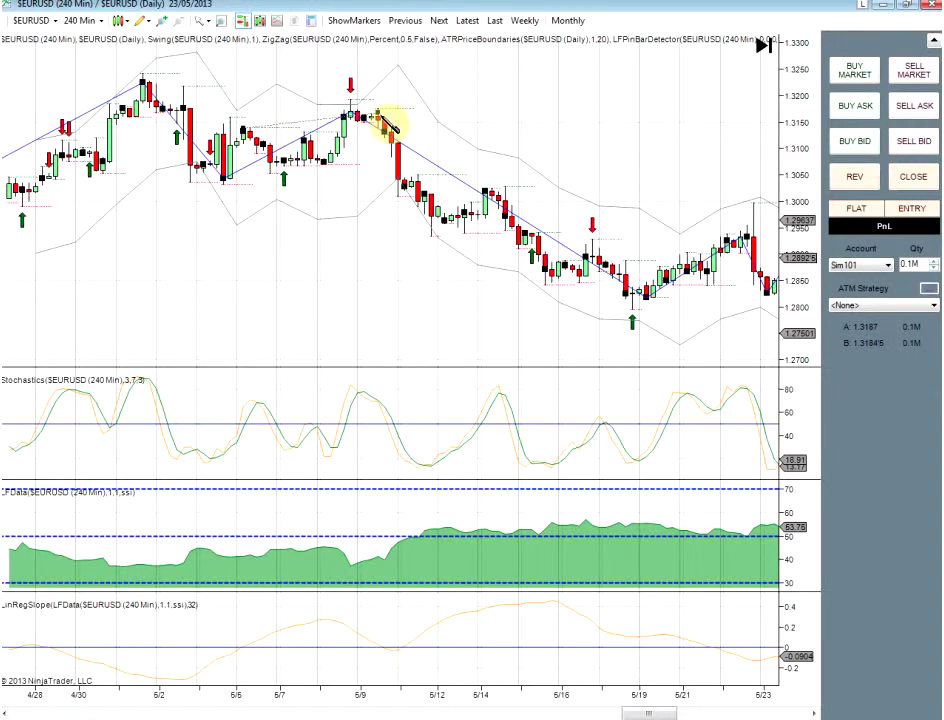
click(388, 130)
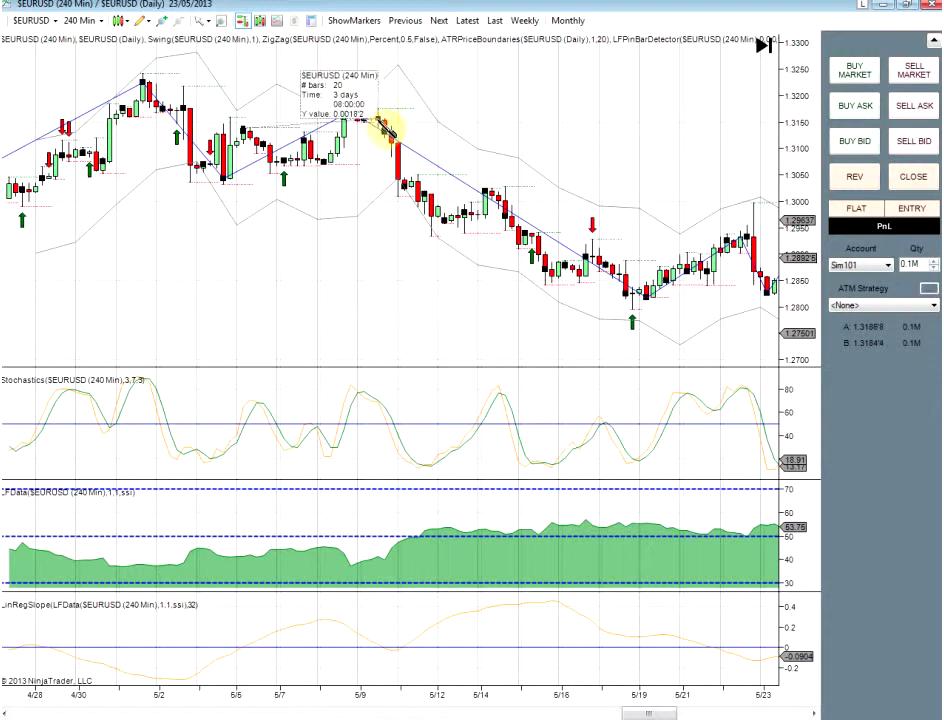
- Measure with the Ruler the price drop over the slope's brief dip below zero near 5/10, placing the label below the candles
click(135, 20)
click(188, 75)
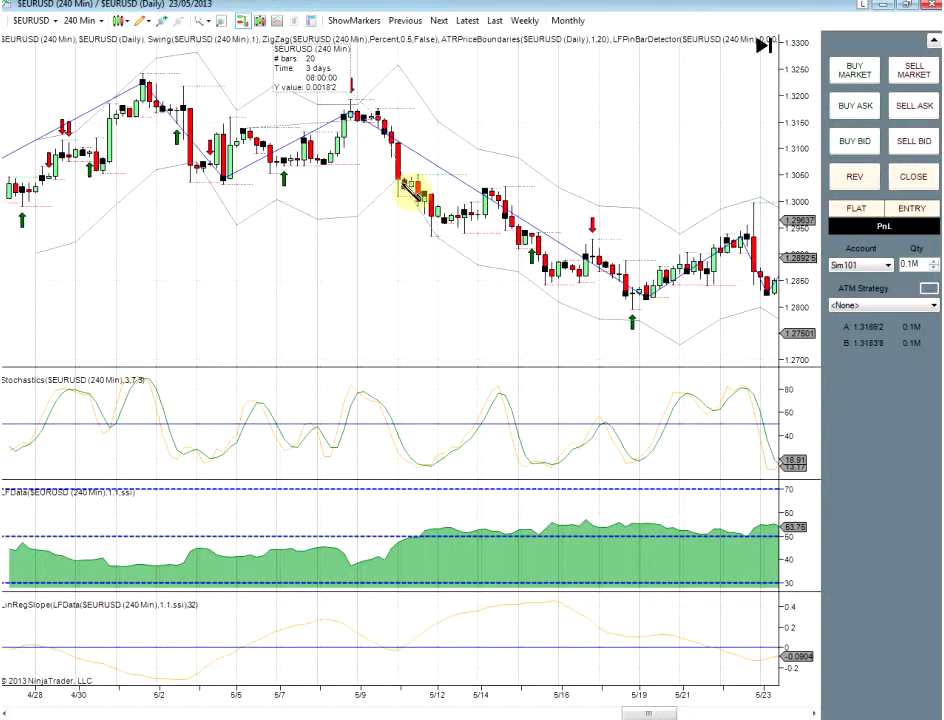
click(360, 194)
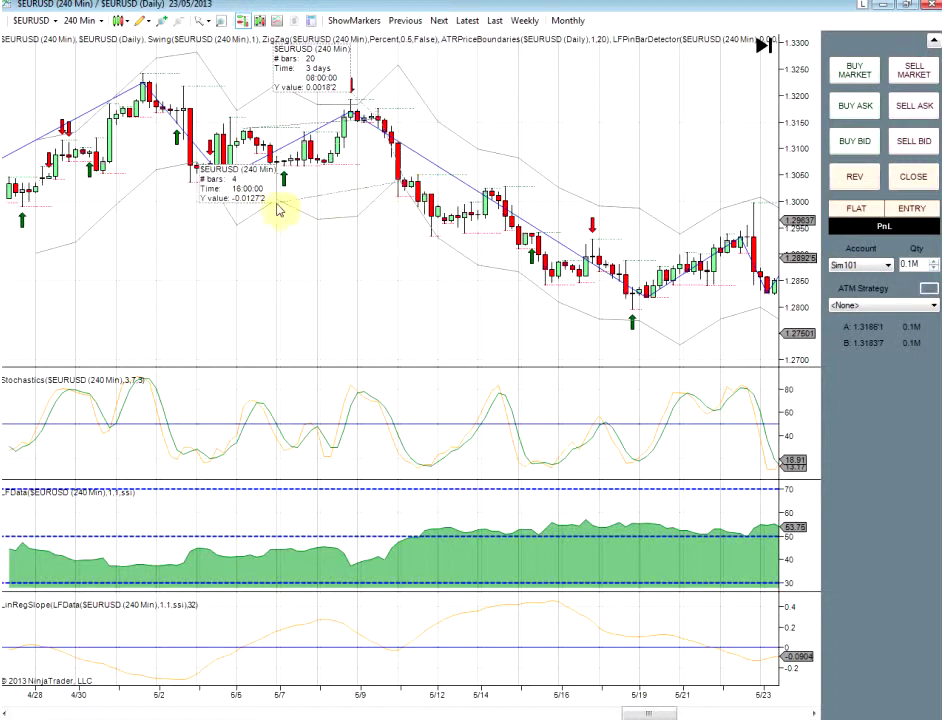
- Measure with the Ruler the price move from the slope's upward zero crossing near 5/10 to its downward crossing near 5/22, label above the candles
scroll(352, 233, down, 2)
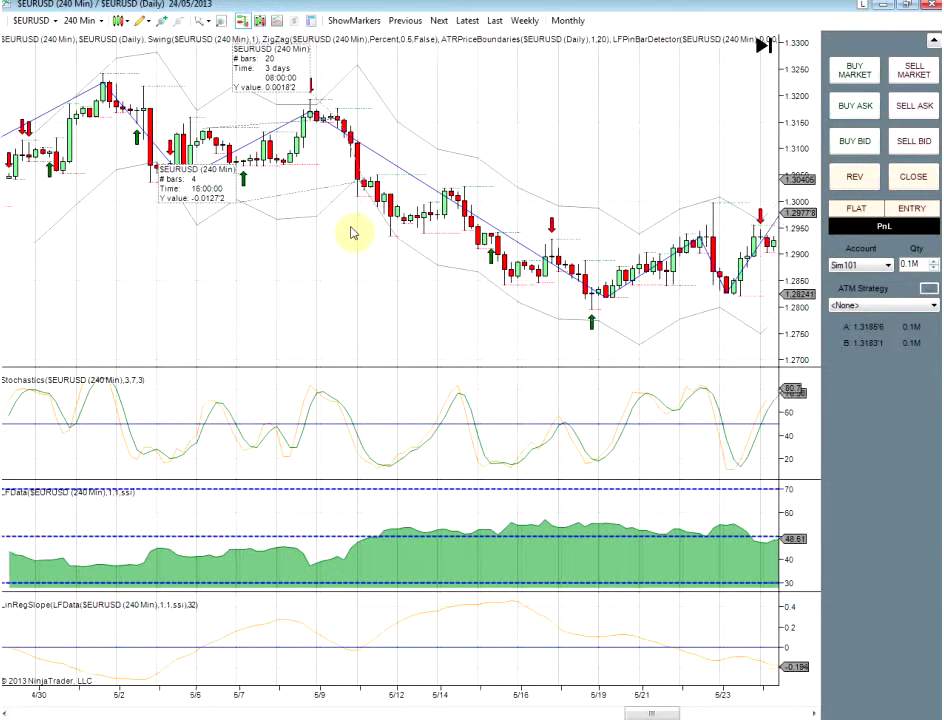
scroll(351, 233, down, 2)
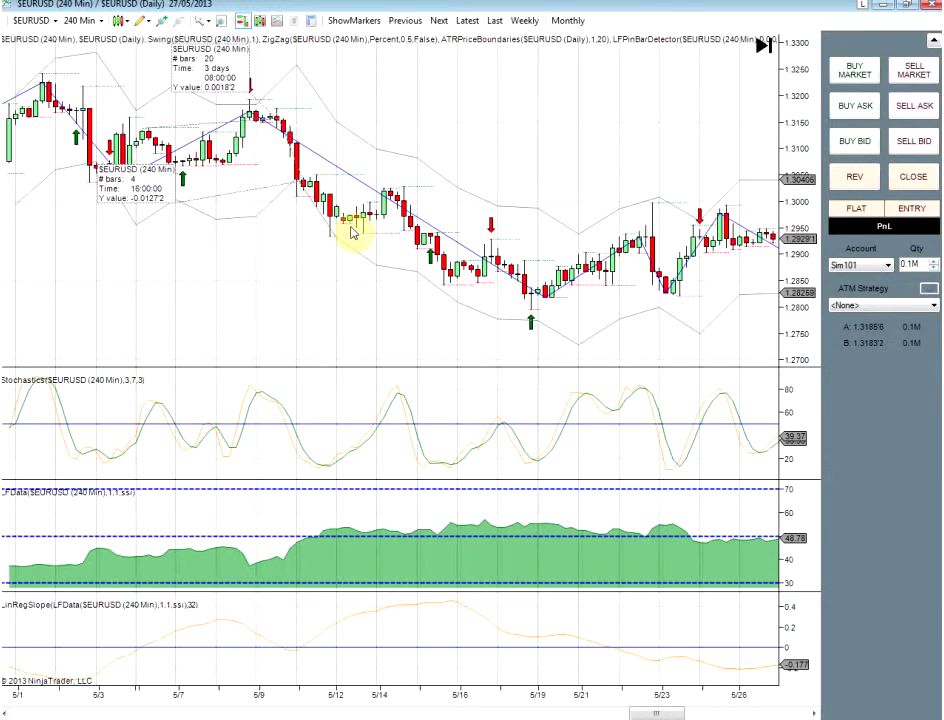
click(141, 21)
click(194, 89)
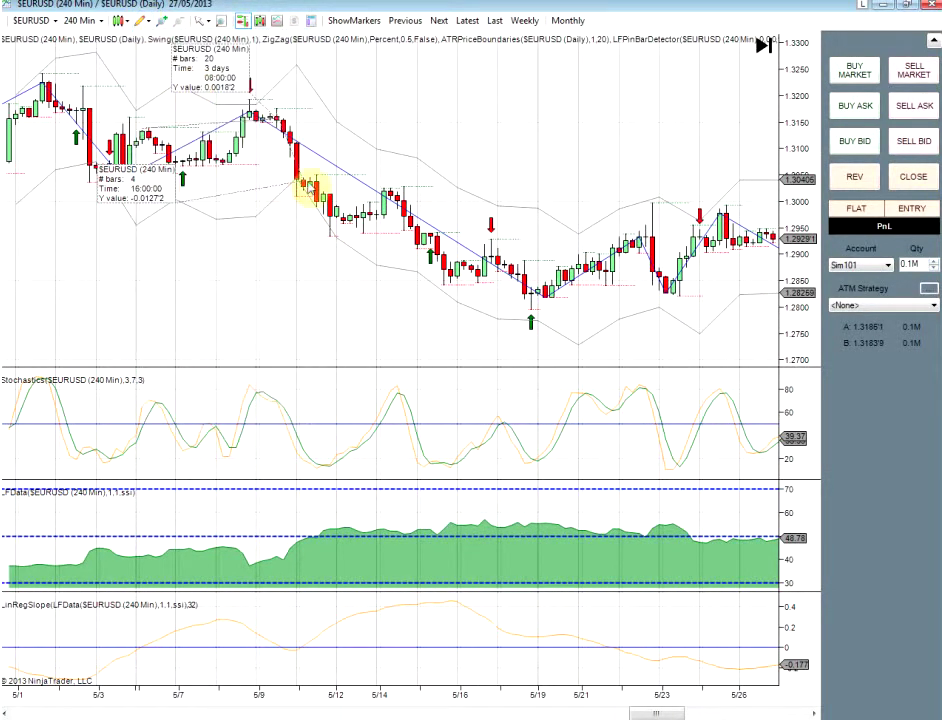
click(141, 21)
click(186, 71)
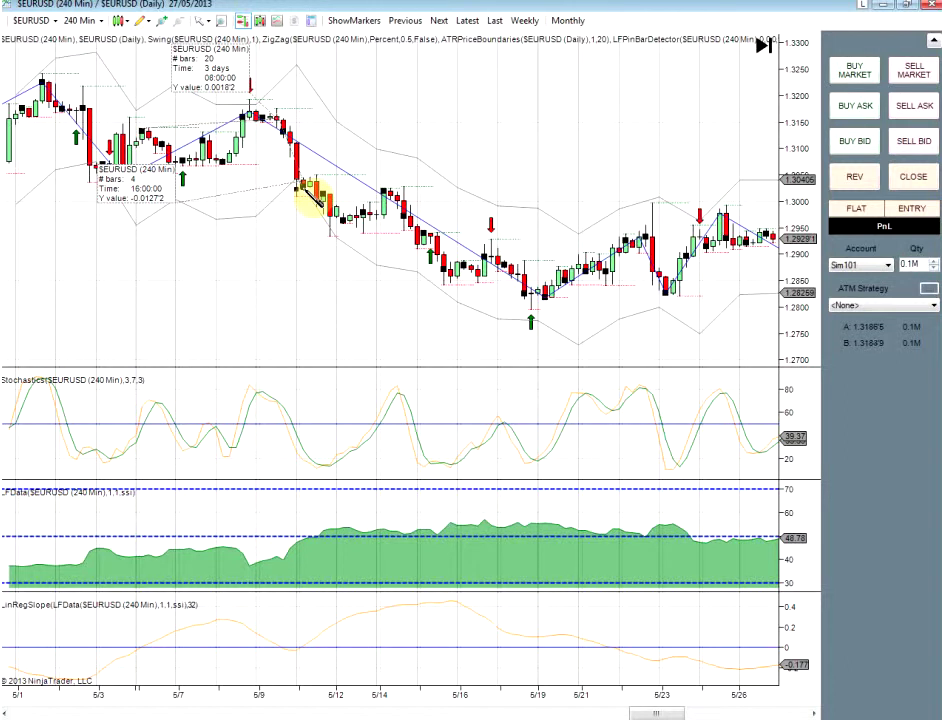
drag(628, 246, 517, 487)
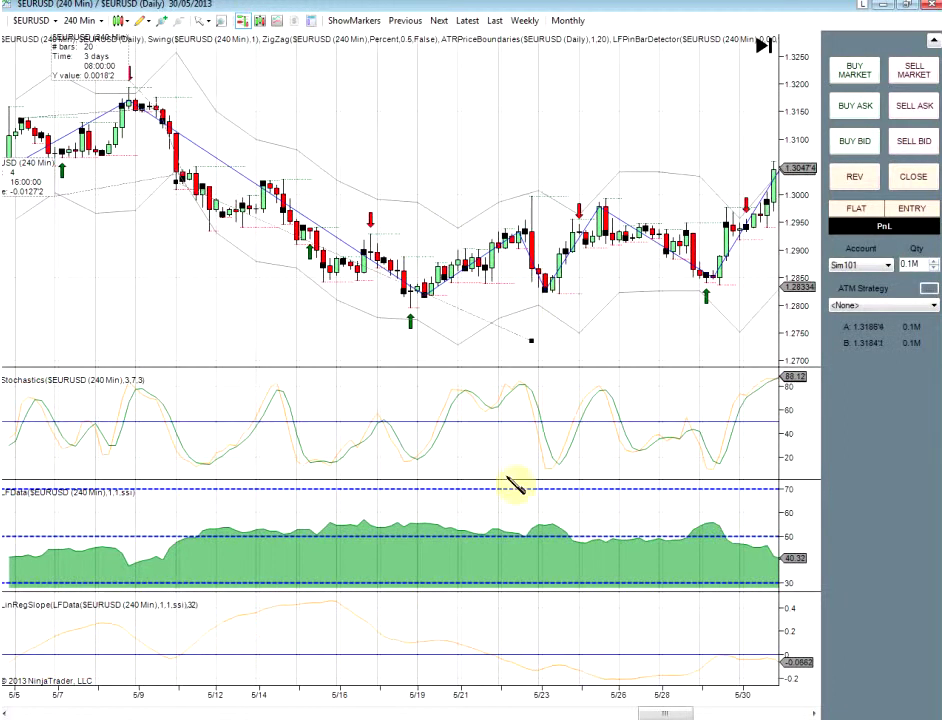
click(476, 290)
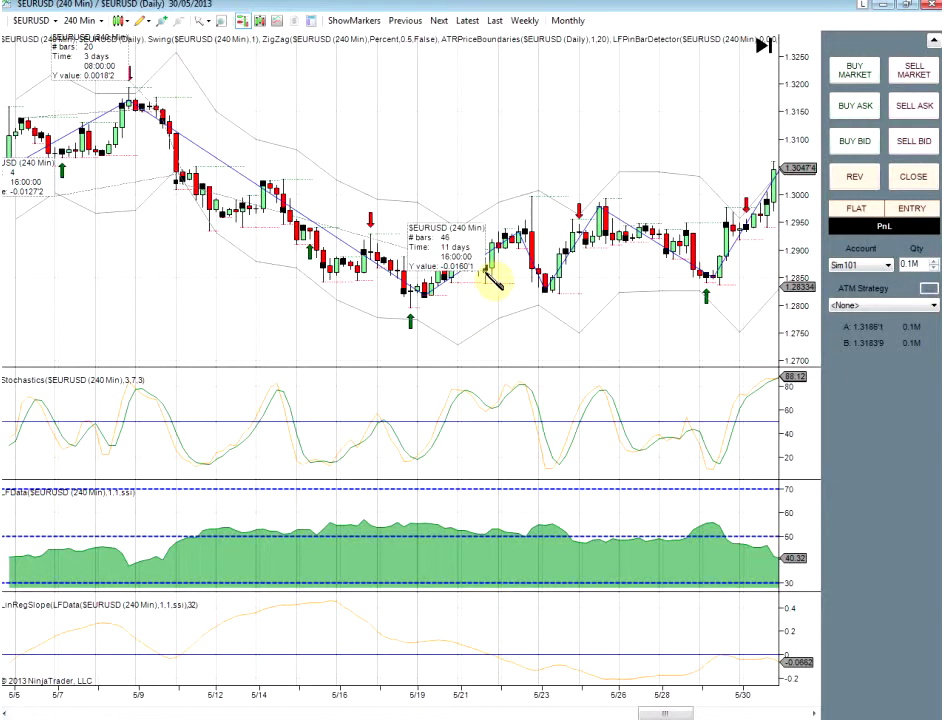
click(431, 143)
scroll(453, 192, down, 5)
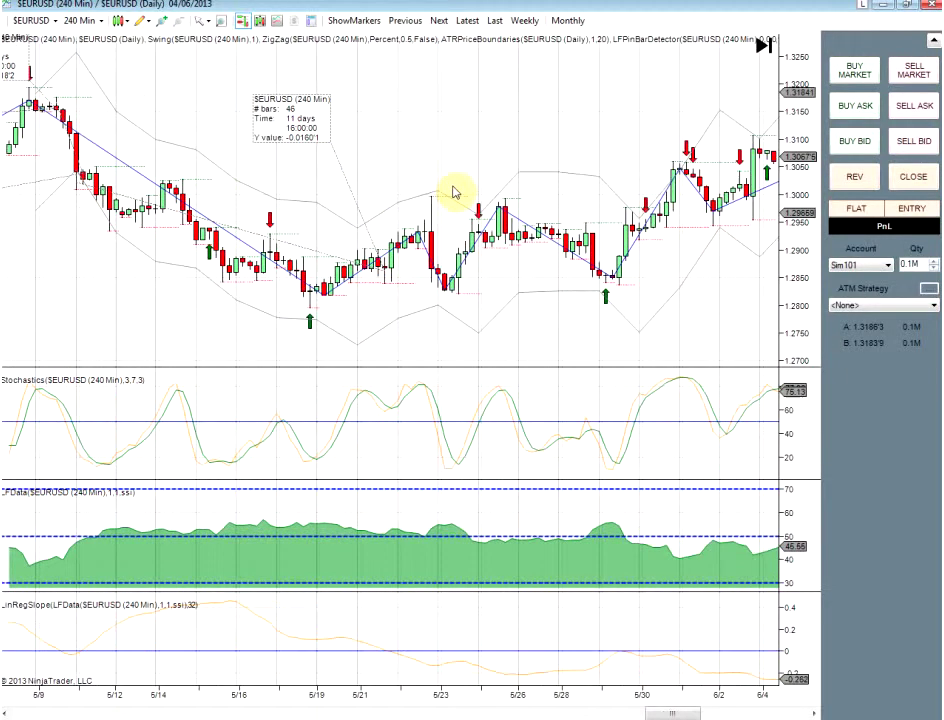
- Measure with the Ruler the price move from the slope's downward zero crossing near 5/22 to its upward crossing near 6/22, label below the candles
click(140, 20)
click(170, 70)
scroll(390, 280, up, 3)
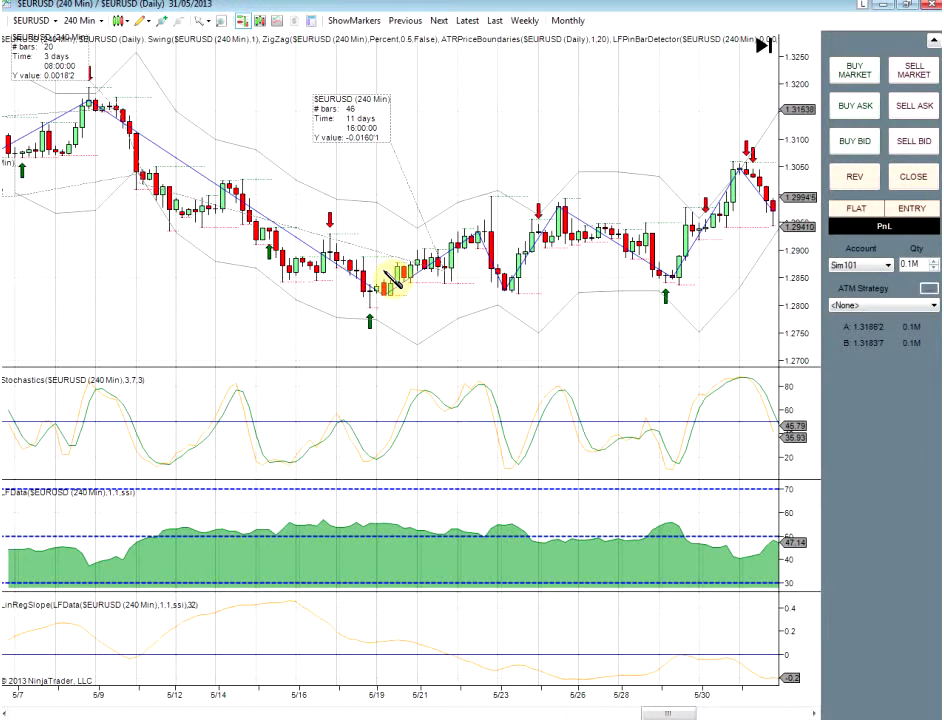
scroll(390, 280, up, 1)
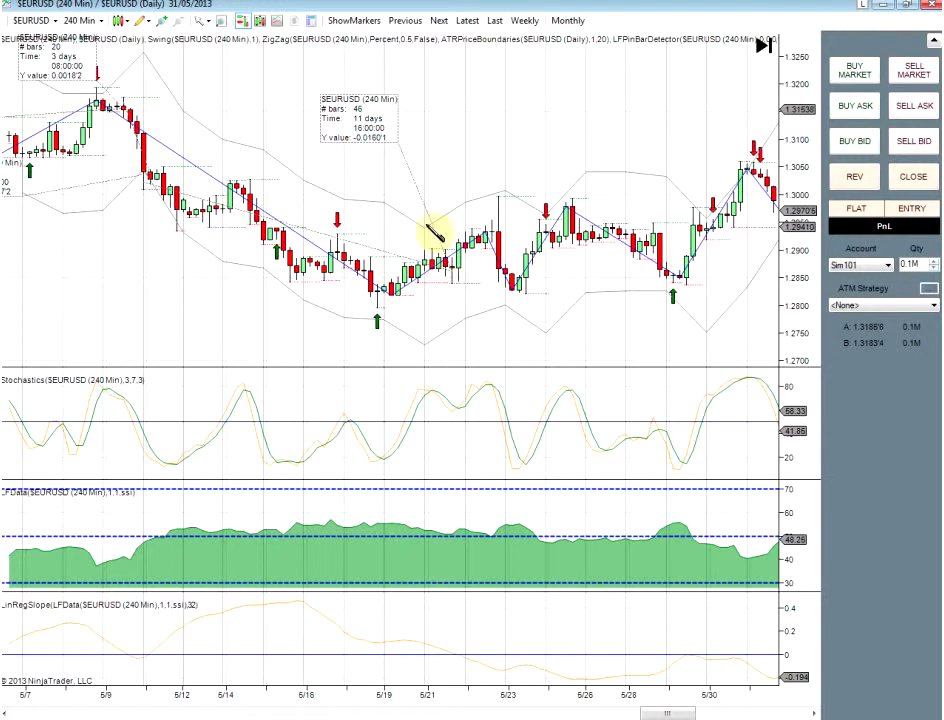
click(141, 20)
click(170, 70)
double_click(460, 280)
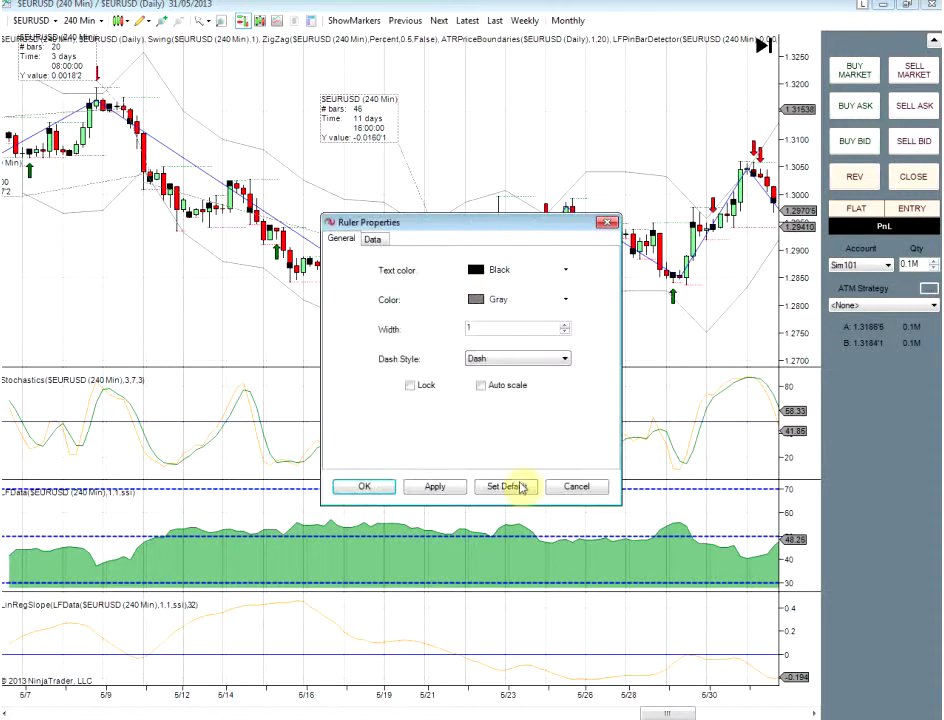
click(574, 487)
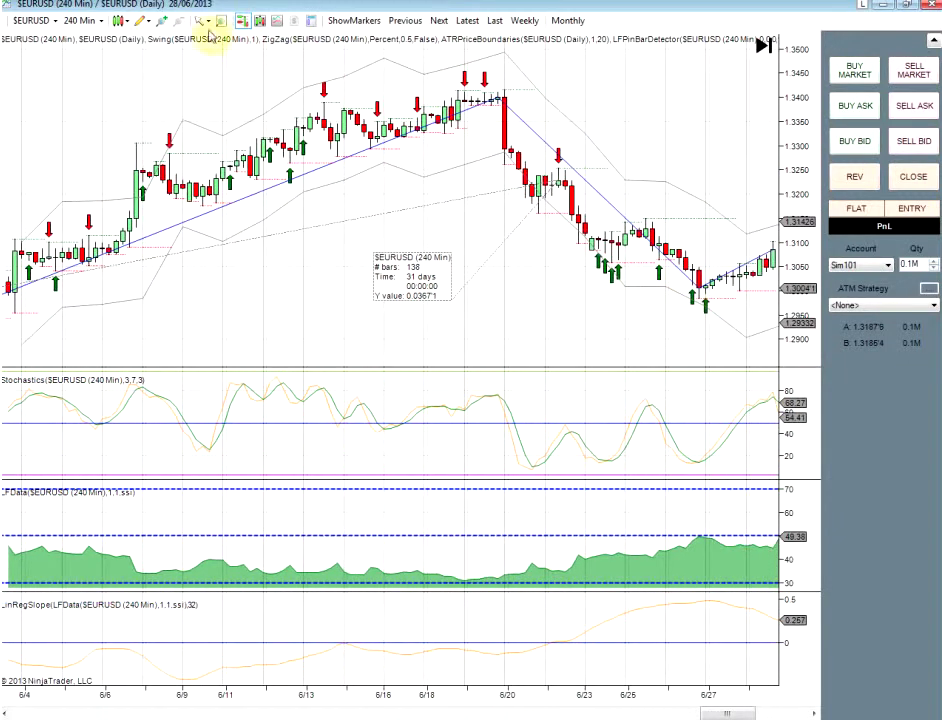
- Measure with the Ruler the price move from the slope's upward zero crossing near 6/22 to its downward crossing after 7/11, label above the candles
click(121, 20)
click(188, 75)
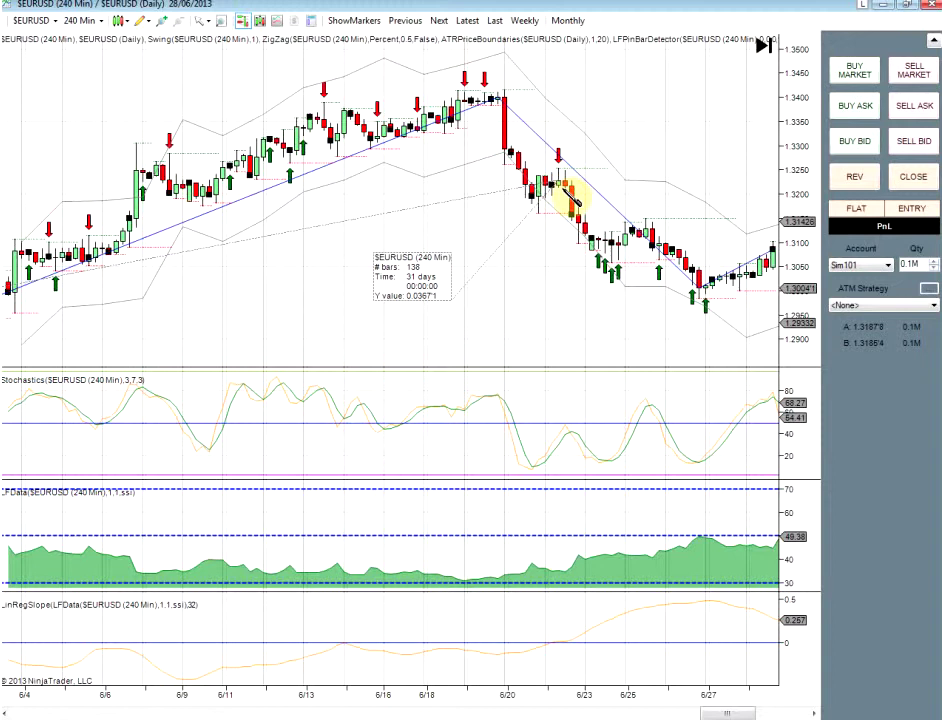
scroll(574, 200, down, 10)
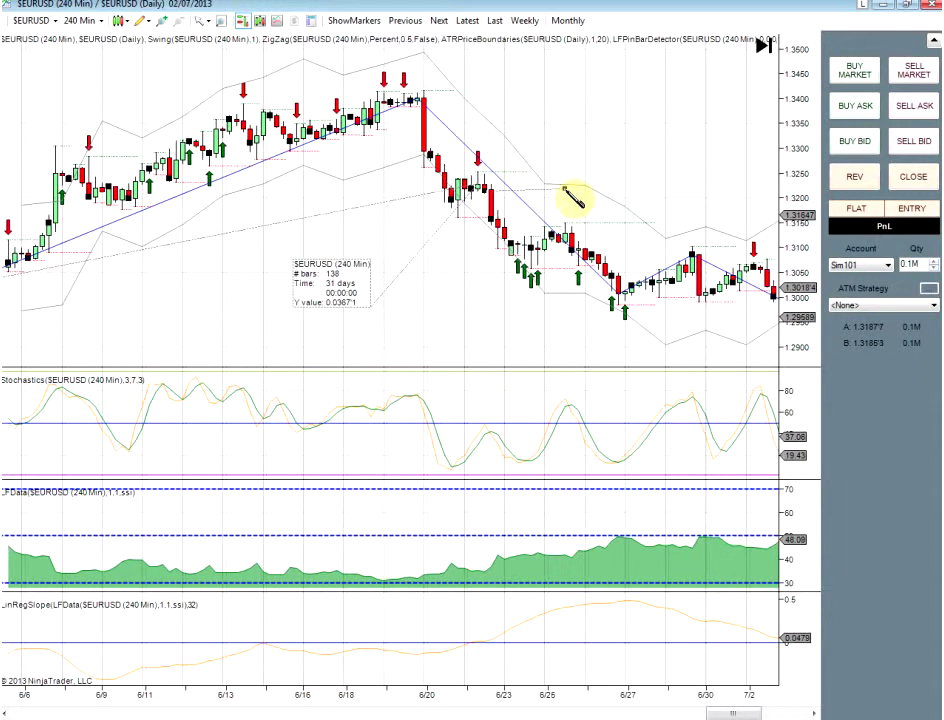
scroll(572, 198, down, 5)
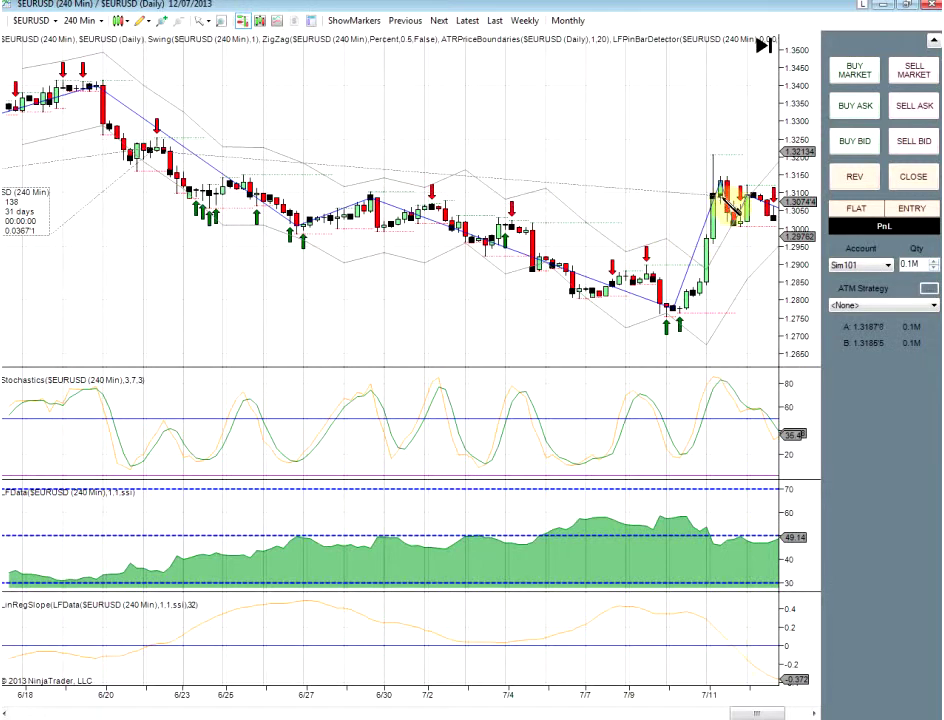
click(735, 205)
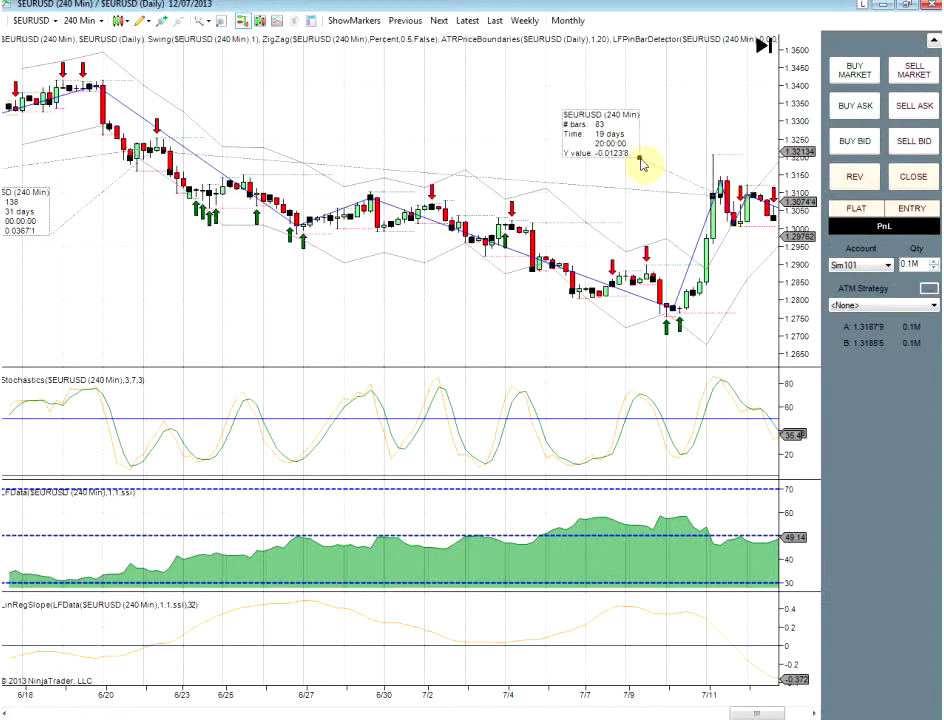
click(640, 158)
- Measure with the Ruler the price move from the slope's downward zero crossing after 7/11 to the latest 7/23 candle, label above the candles
scroll(660, 216, down, 5)
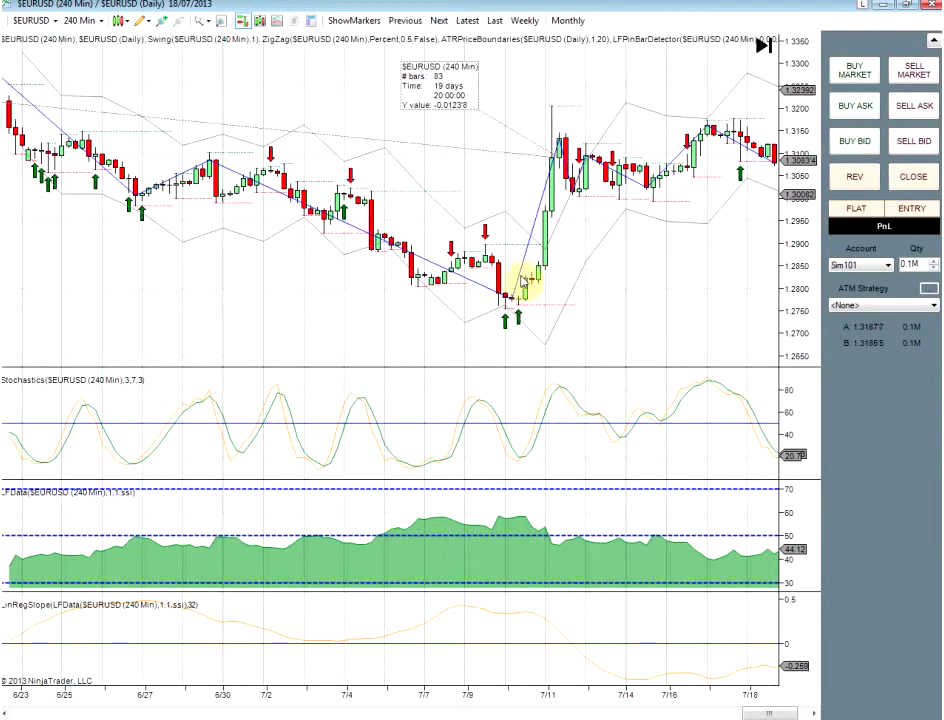
scroll(584, 295, down, 3)
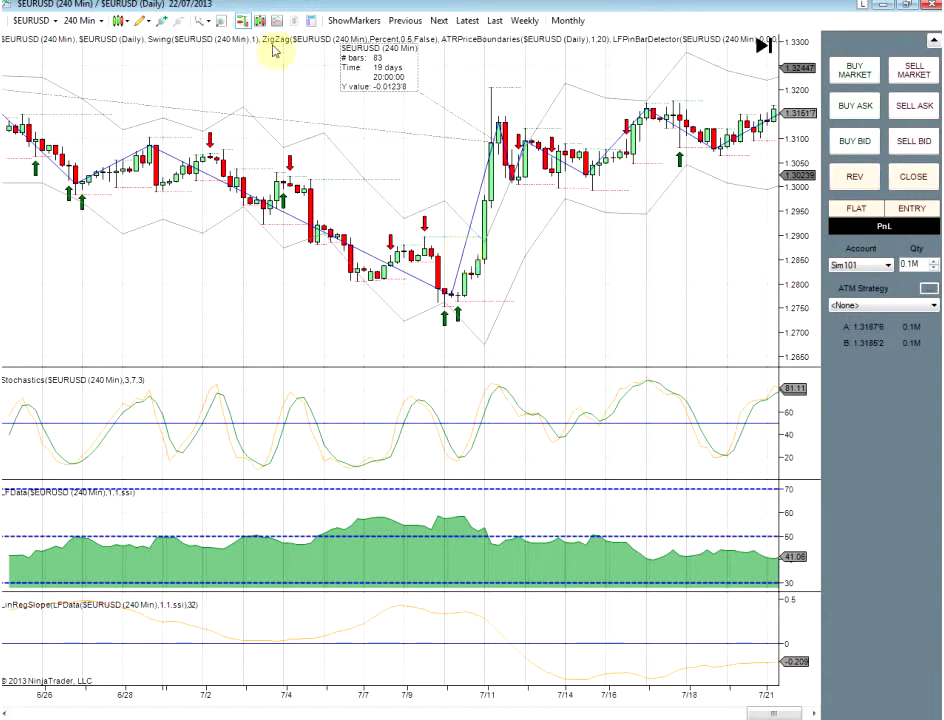
click(140, 20)
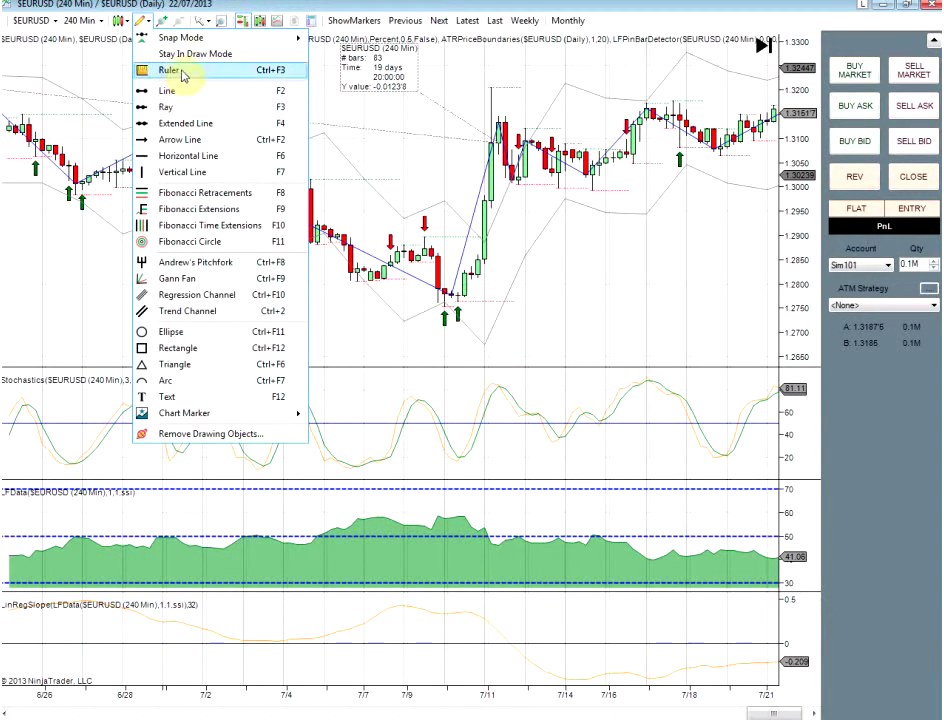
click(172, 71)
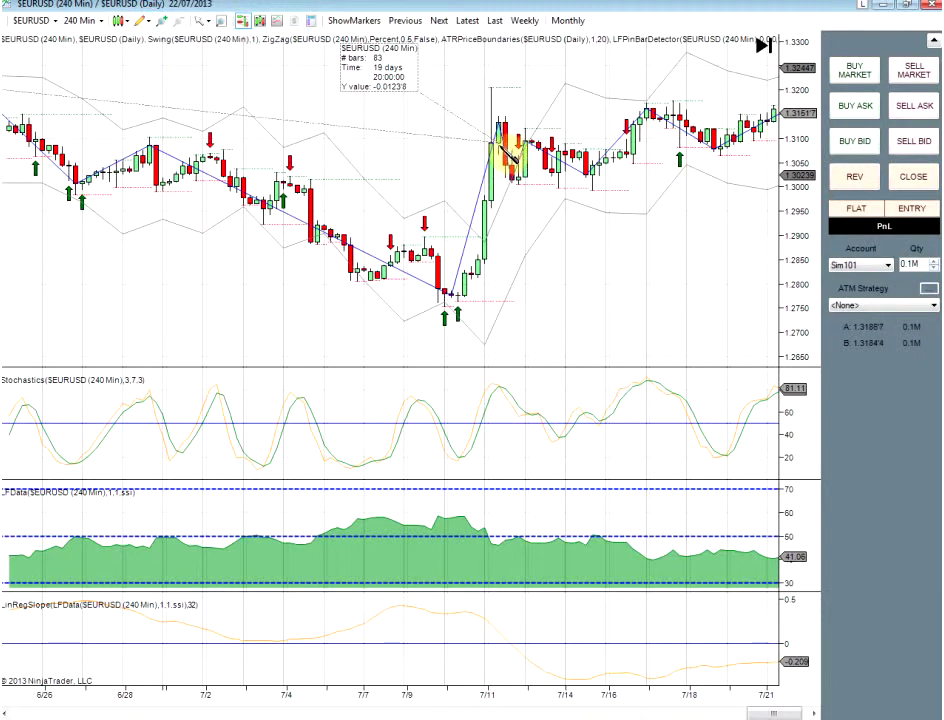
drag(512, 152, 424, 155)
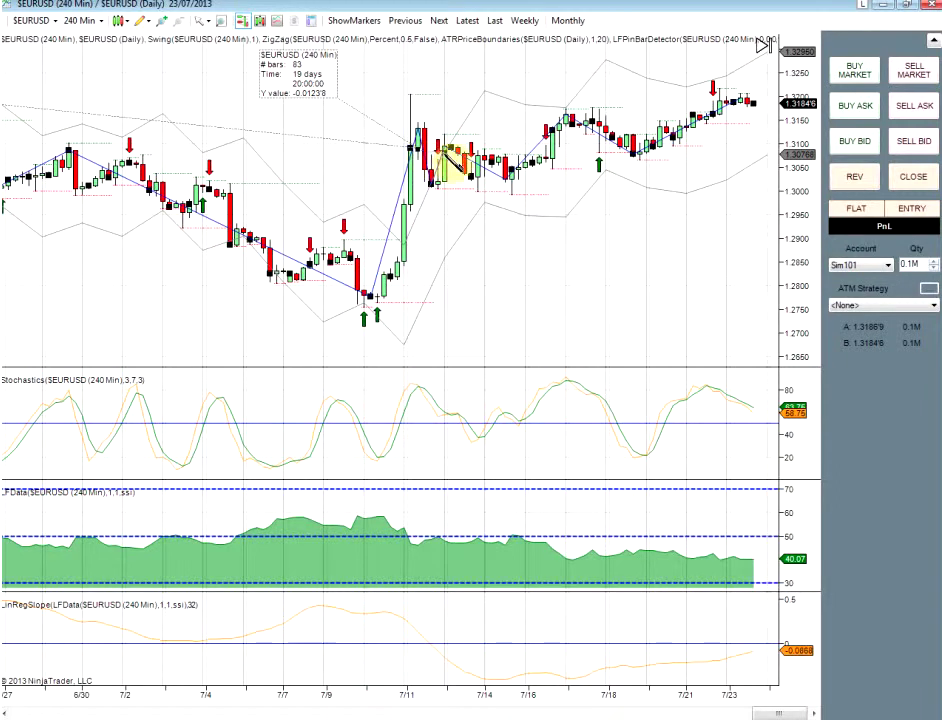
scroll(590, 150, down, 3)
click(652, 112)
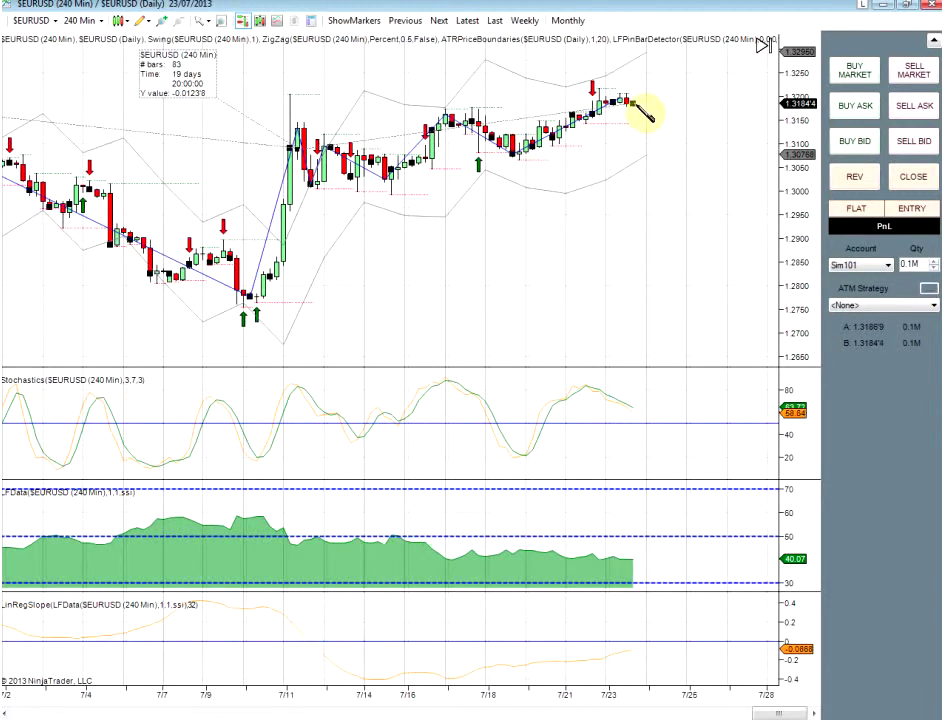
click(548, 94)
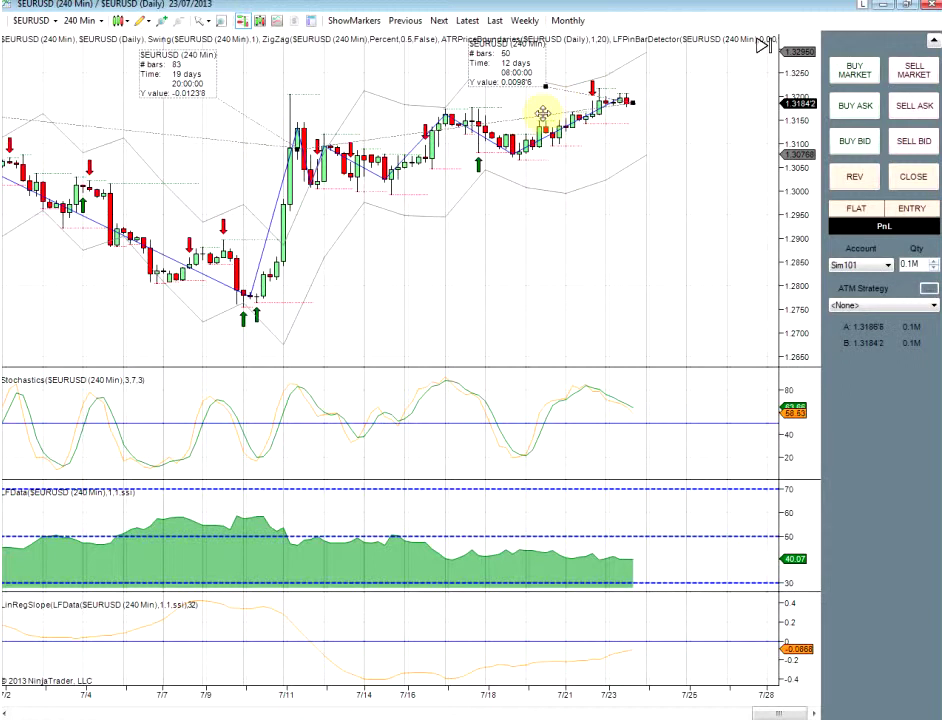
- Delete the Ruler measurements from the chart one after another, from the latest one back to those in early May
key(Delete)
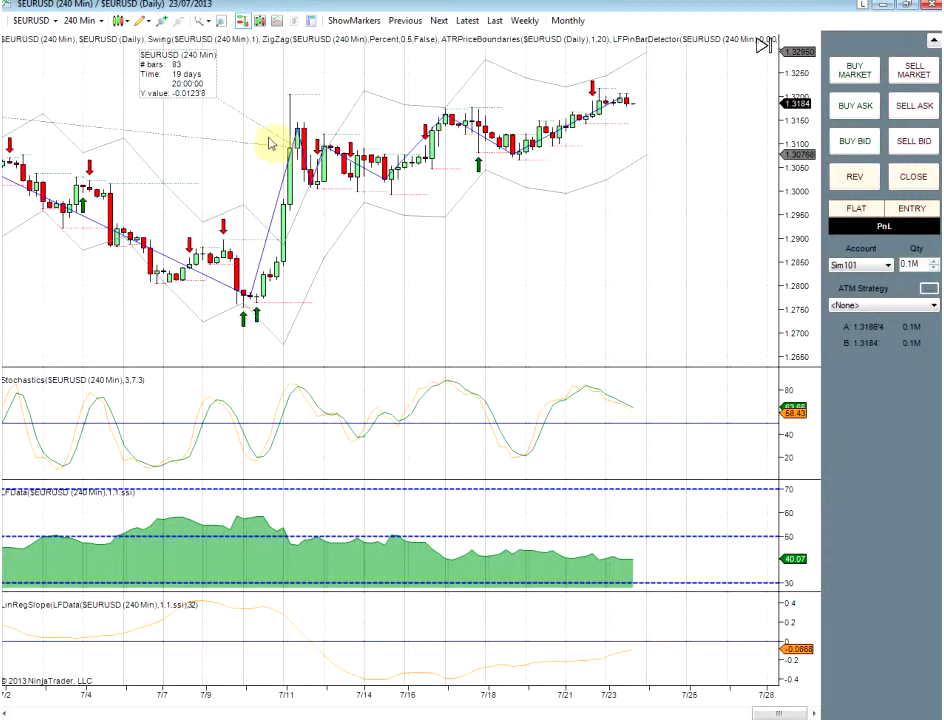
key(Delete)
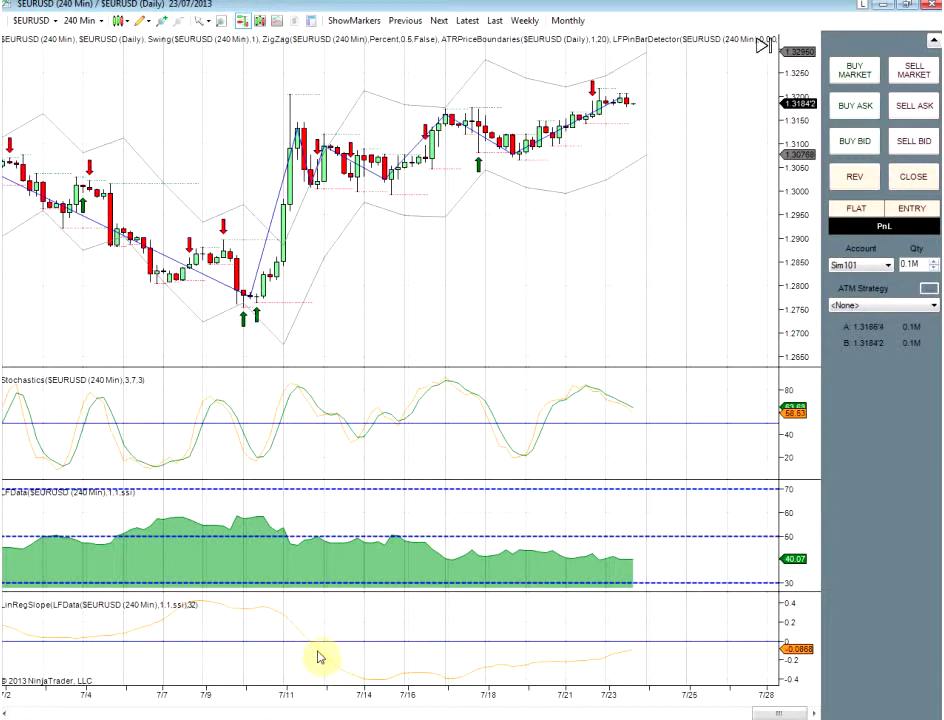
scroll(254, 318, up, 3)
scroll(254, 318, up, 10)
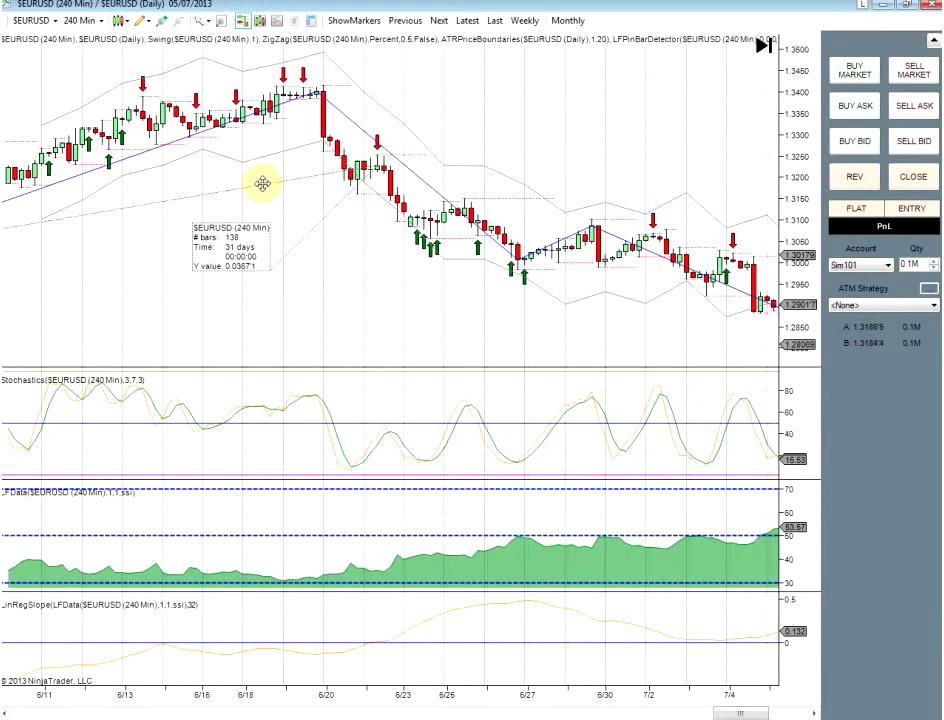
scroll(265, 190, up, 10)
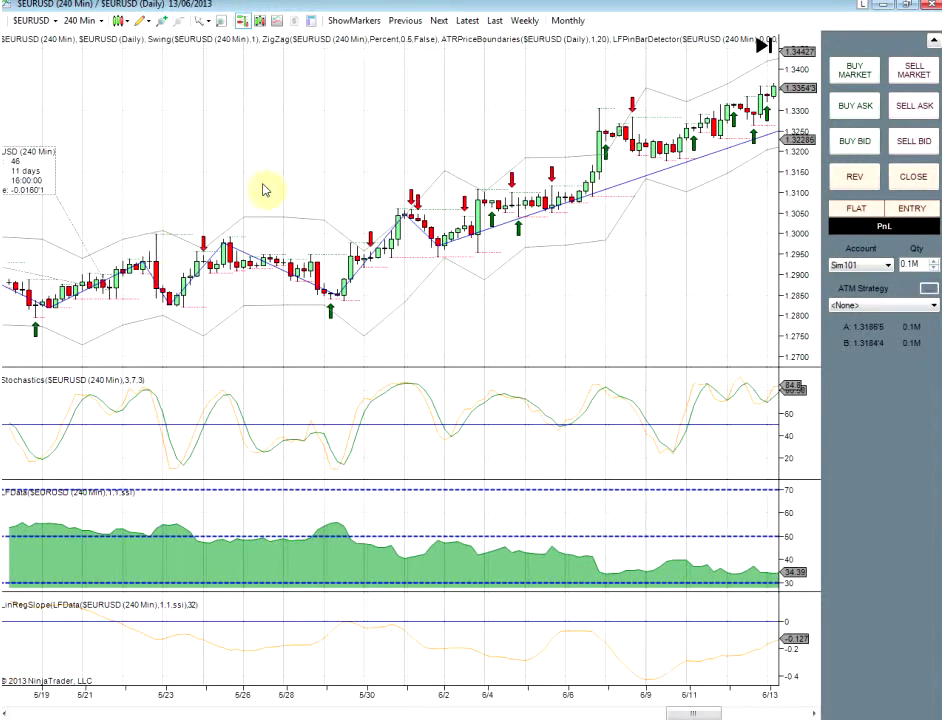
click(91, 255)
scroll(96, 261, up, 4)
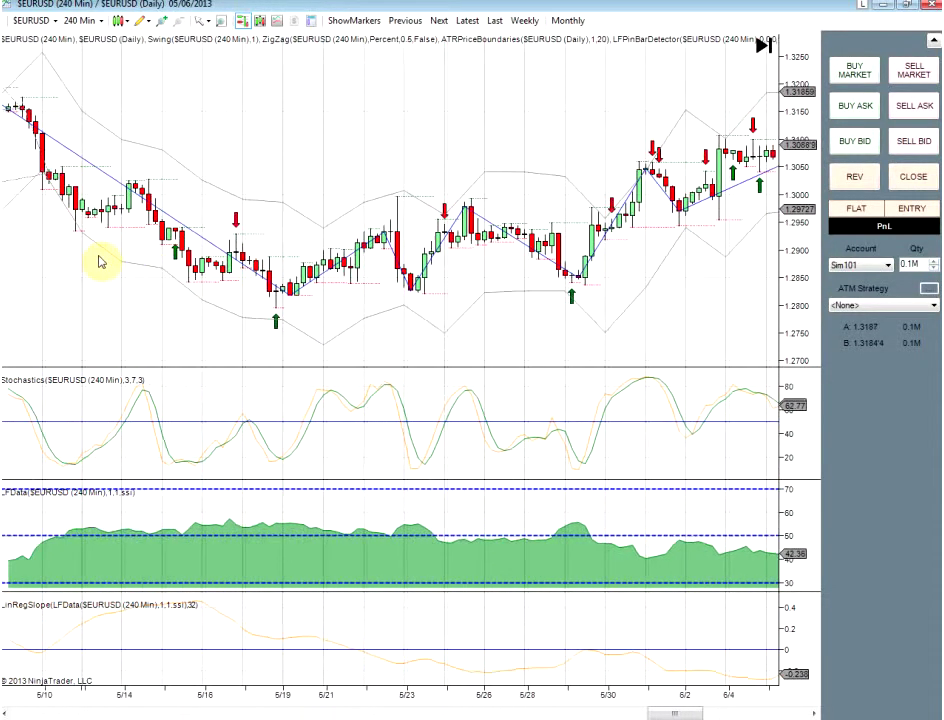
scroll(190, 250, up, 3)
scroll(156, 248, up, 1)
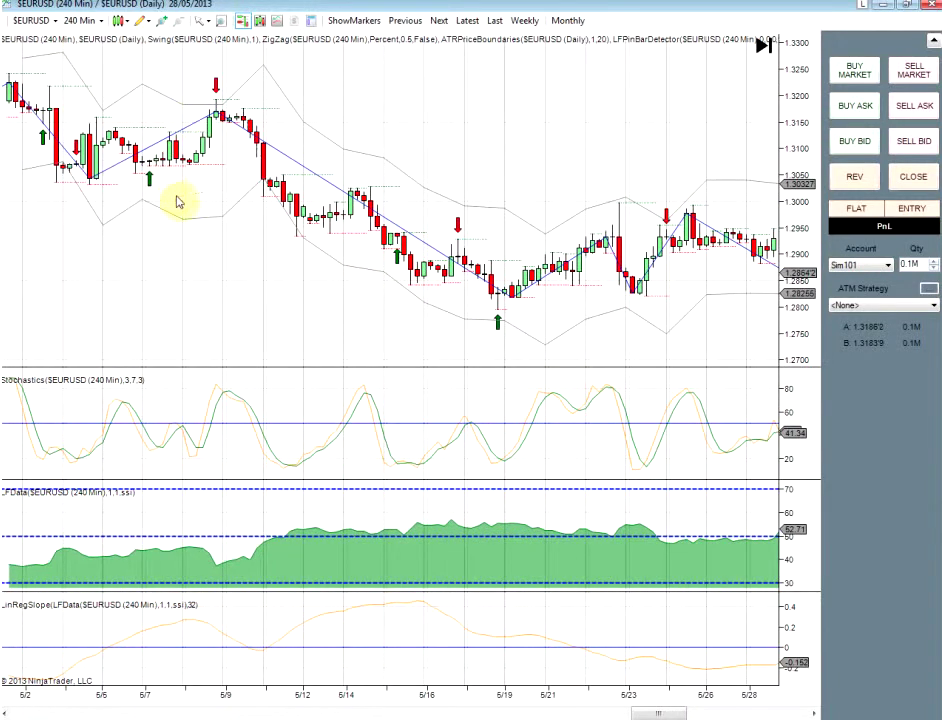
- Review the cleared chart from early May forward to the latest 7/23 candle
scroll(305, 291, down, 10)
scroll(307, 293, down, 8)
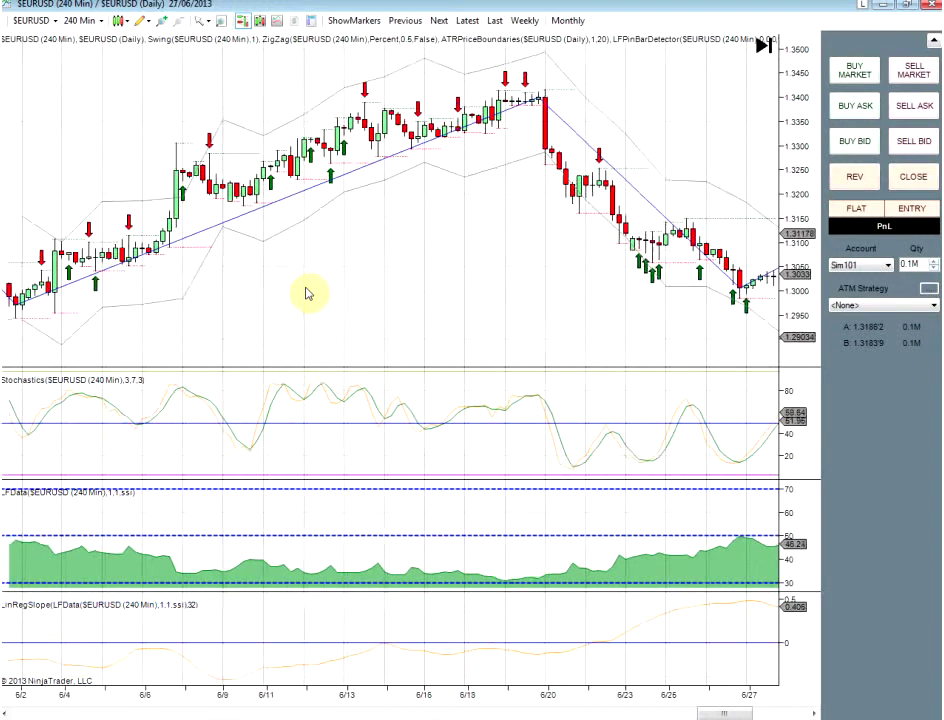
scroll(307, 293, down, 3)
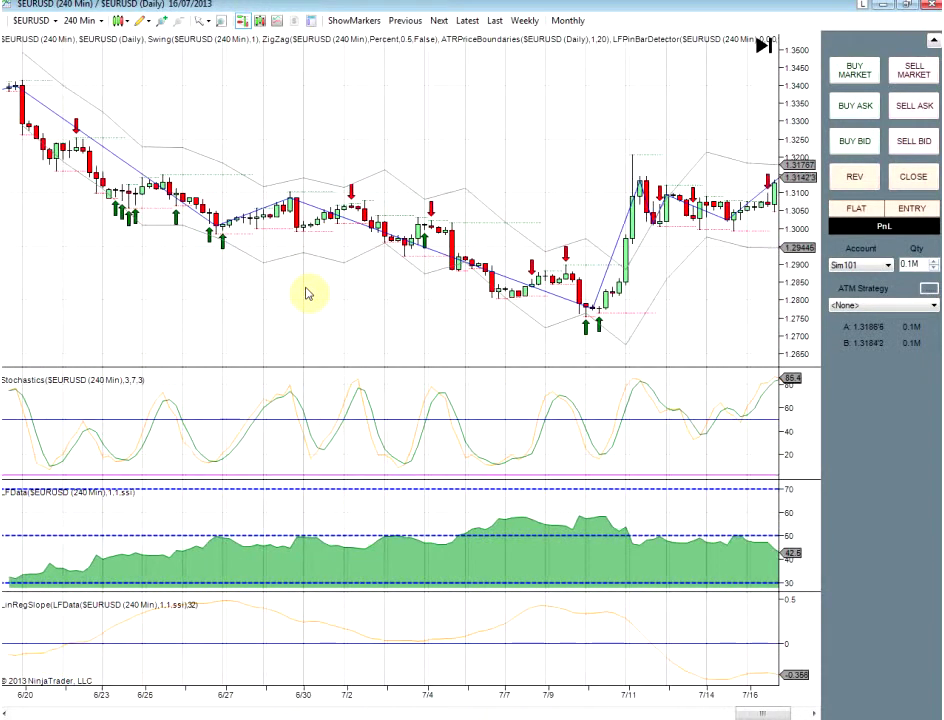
scroll(362, 263, down, 6)
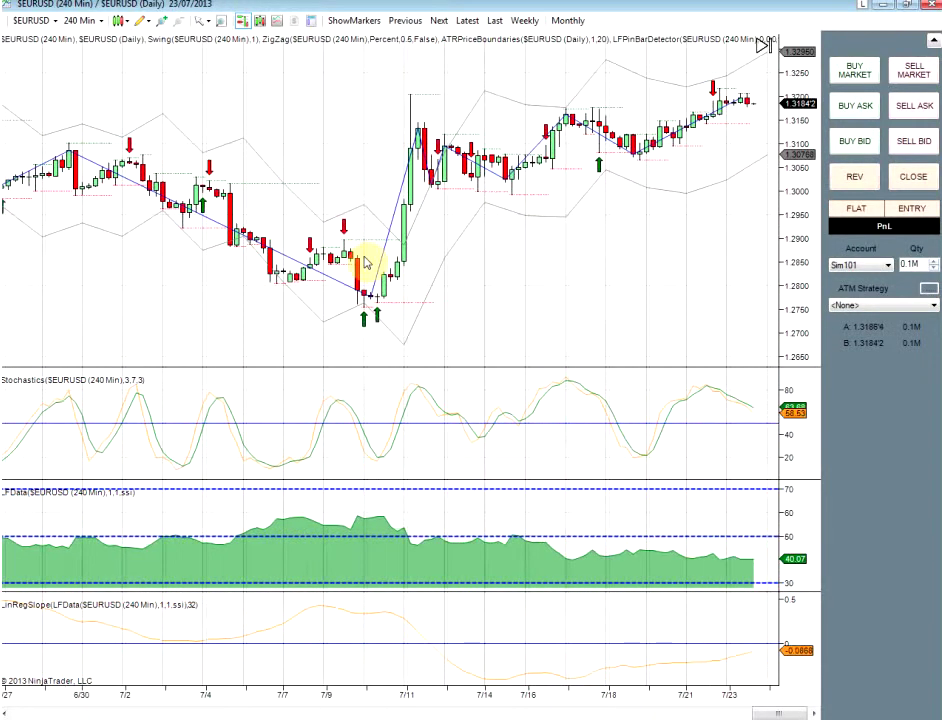